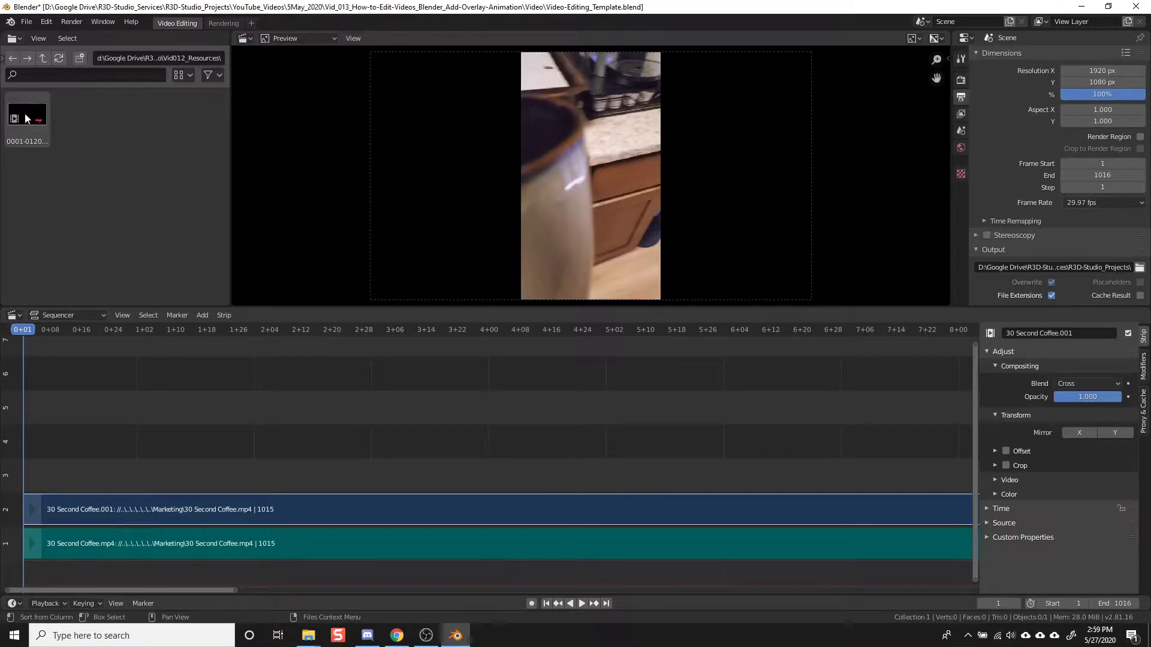
Add the 0001-0120 animation above the coffee video and delete its channel-4 sound strip.
drag(27, 118, 173, 455)
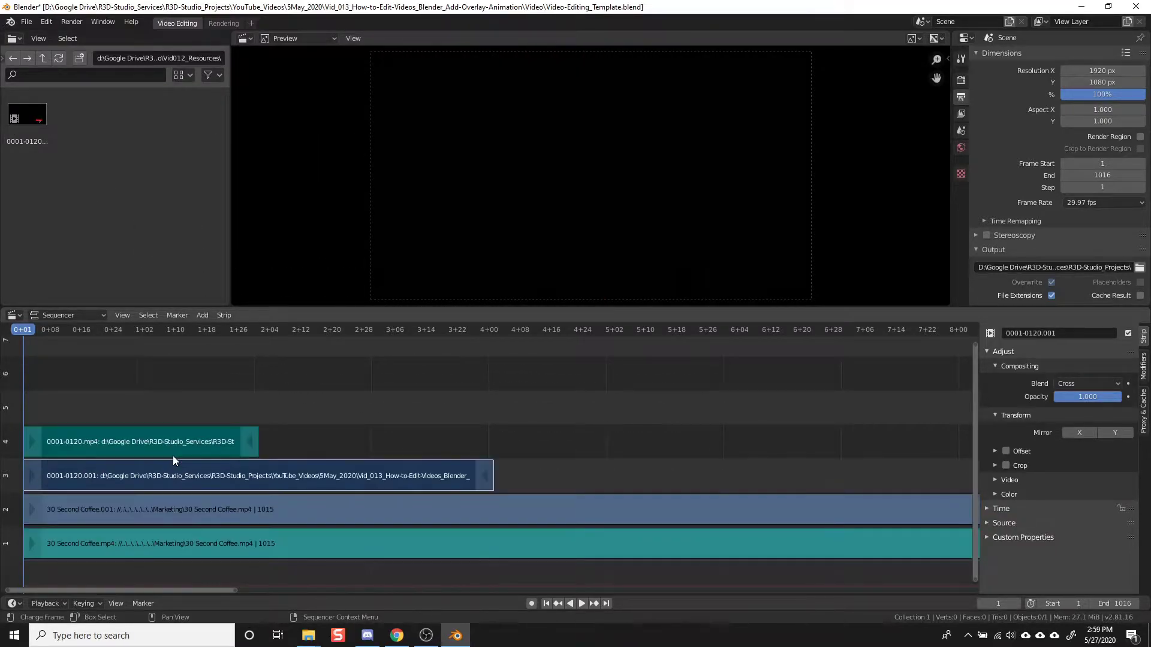
click(164, 447)
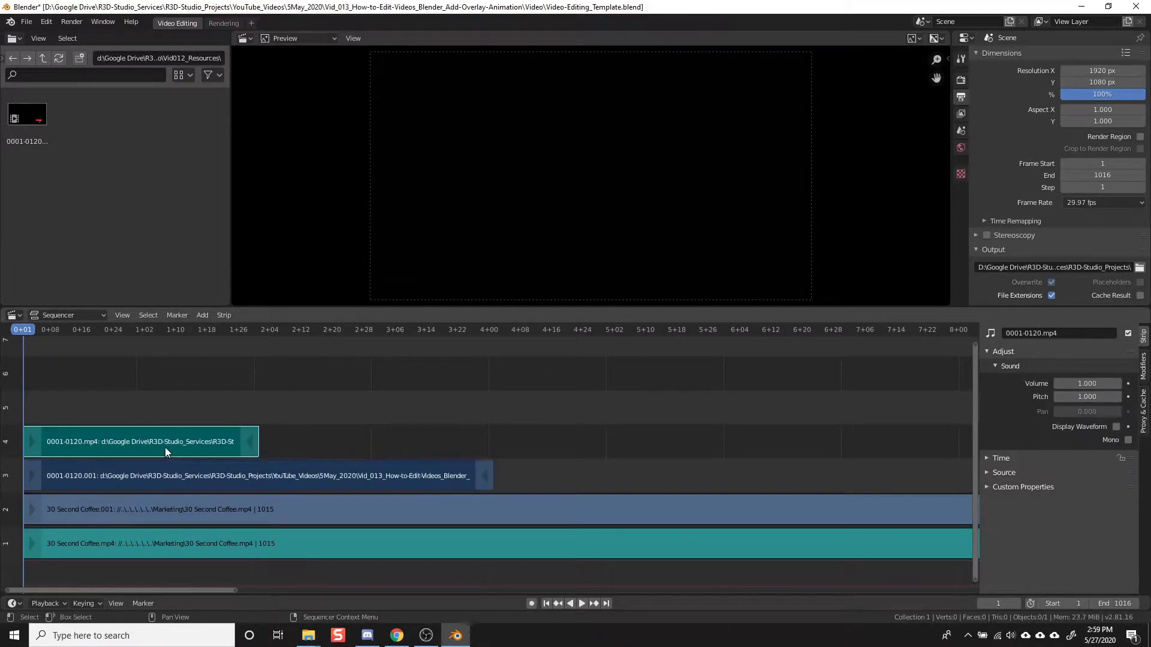
key(x)
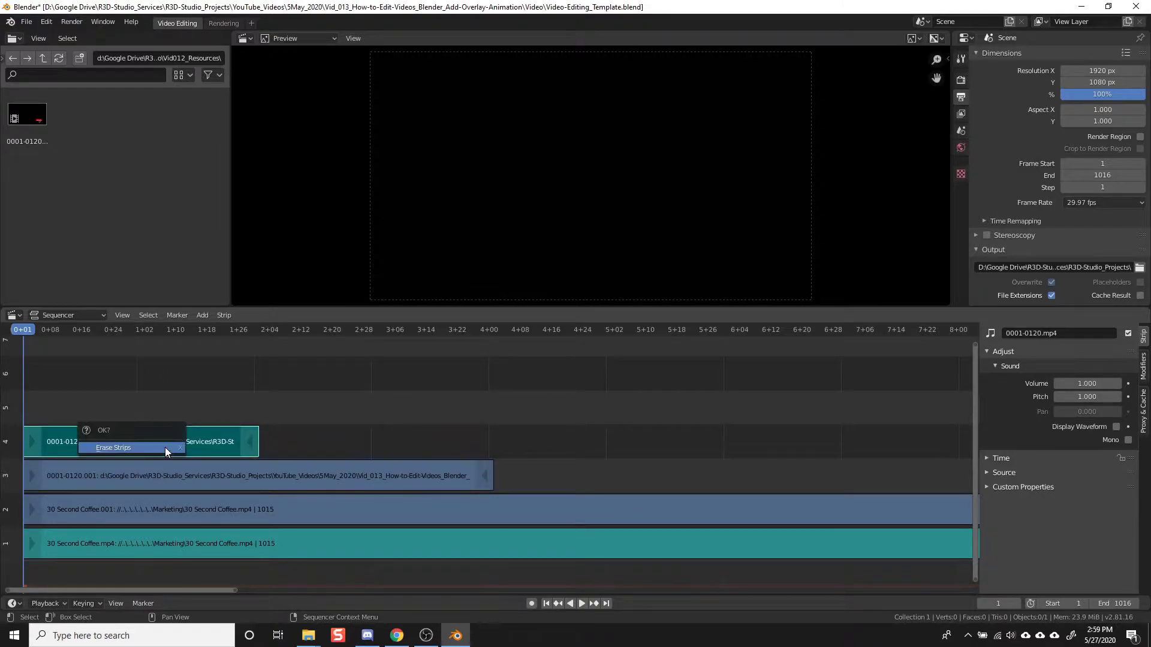
key(Return)
click(168, 478)
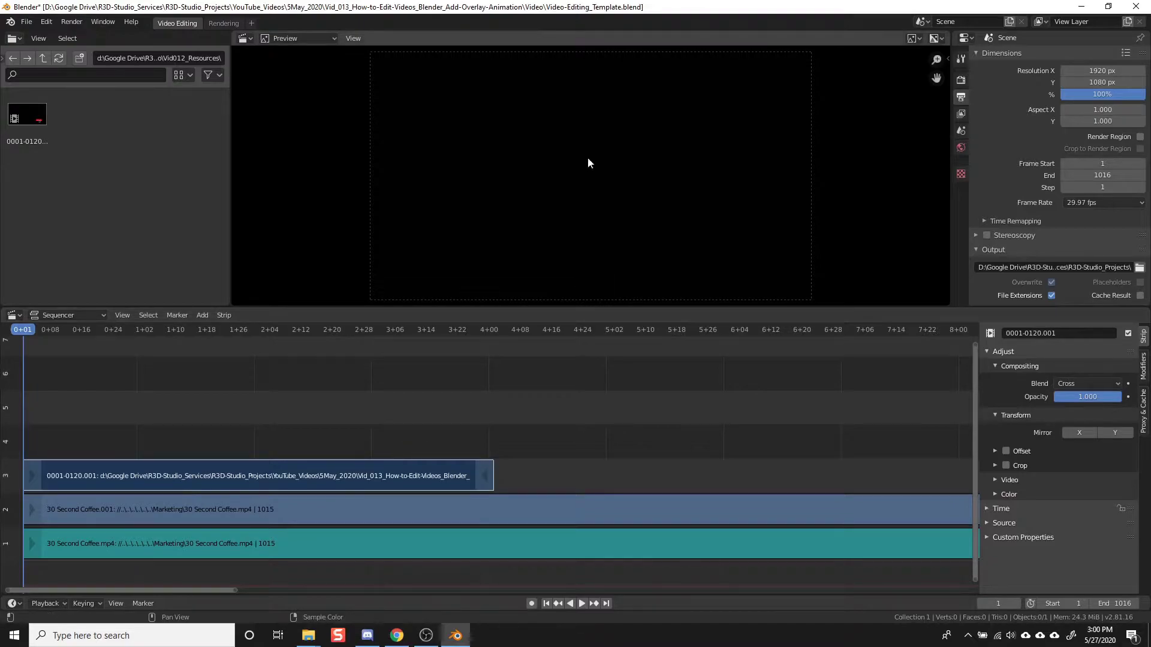
Set the 0001-0120 animation strip's blend mode to Screen.
click(1082, 386)
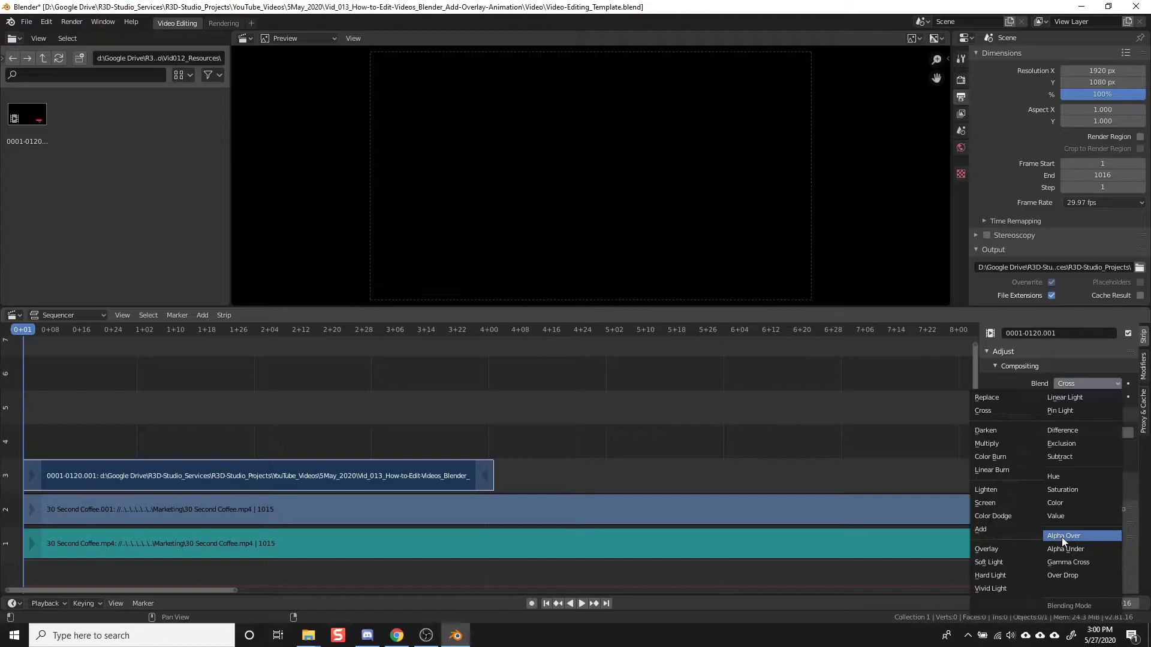
click(985, 504)
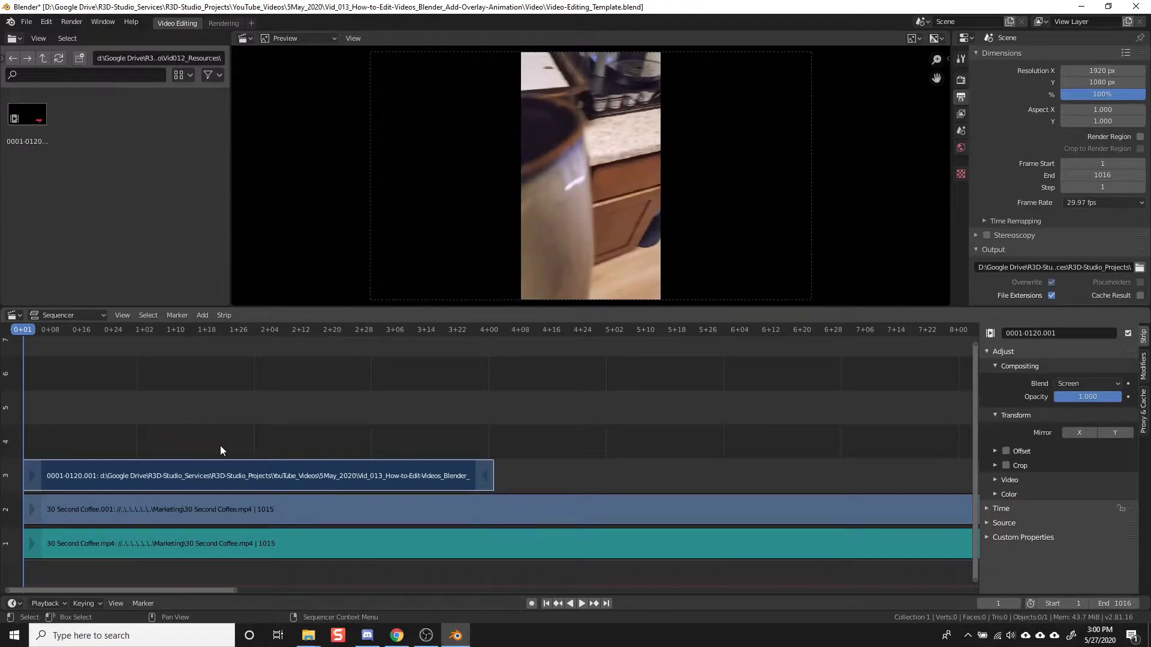
Play the sequence to preview the SUBSCRIBED animation over the coffee footage.
click(581, 603)
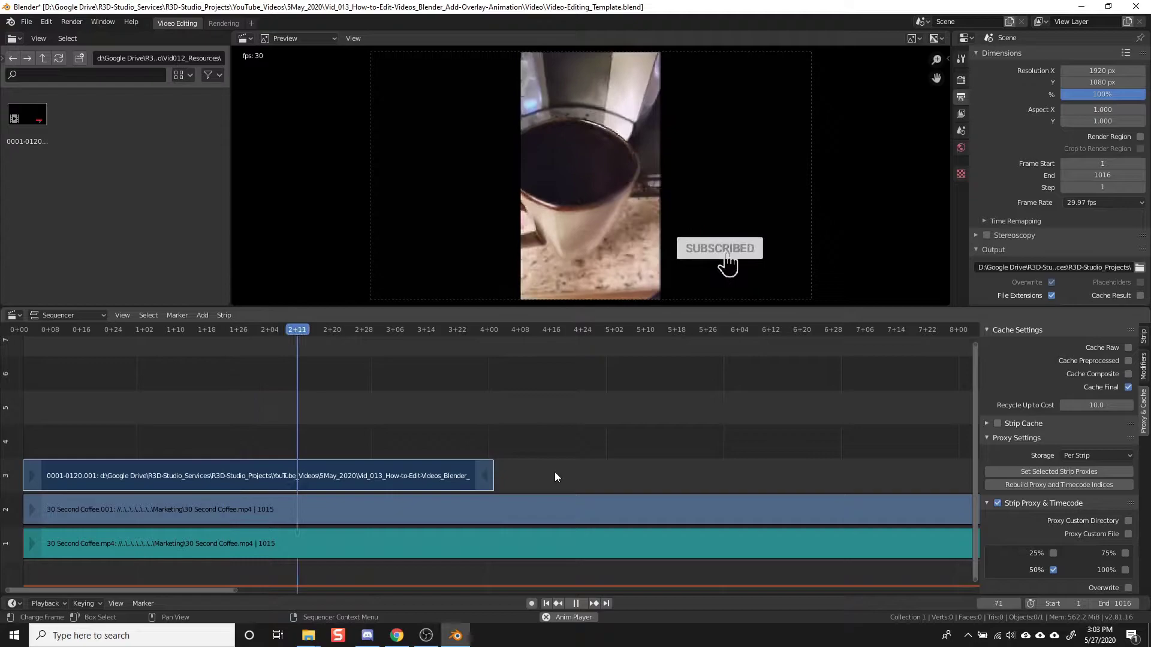
Replay the overlay from frame 1 three times, finishing stopped at the first frame.
click(575, 605)
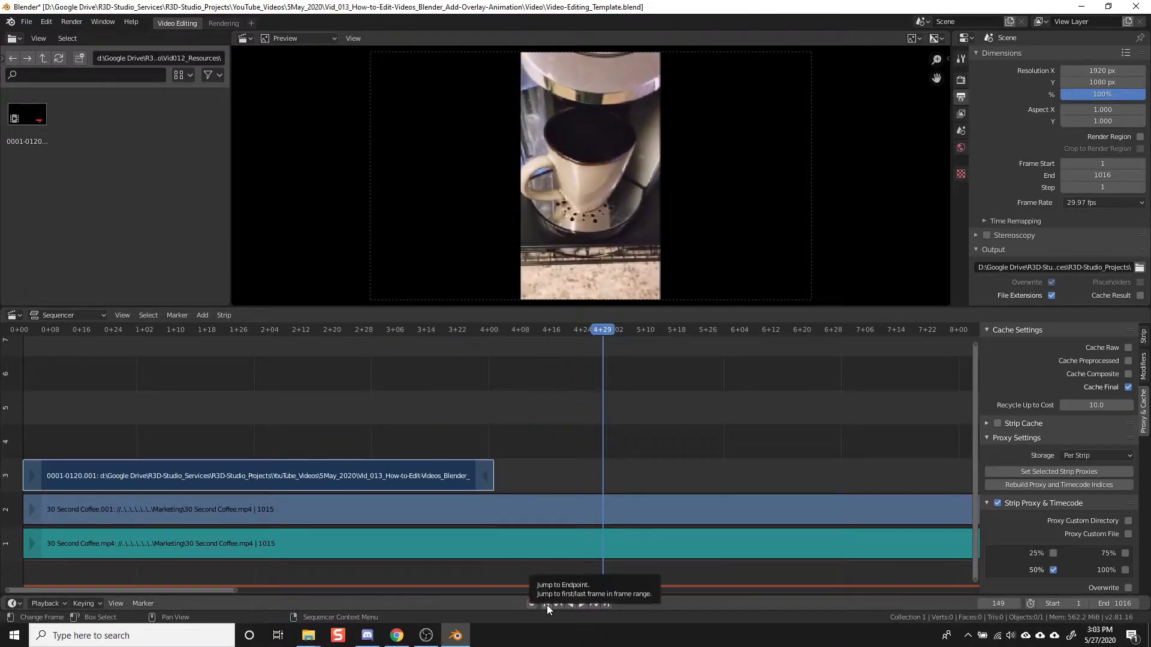
click(547, 605)
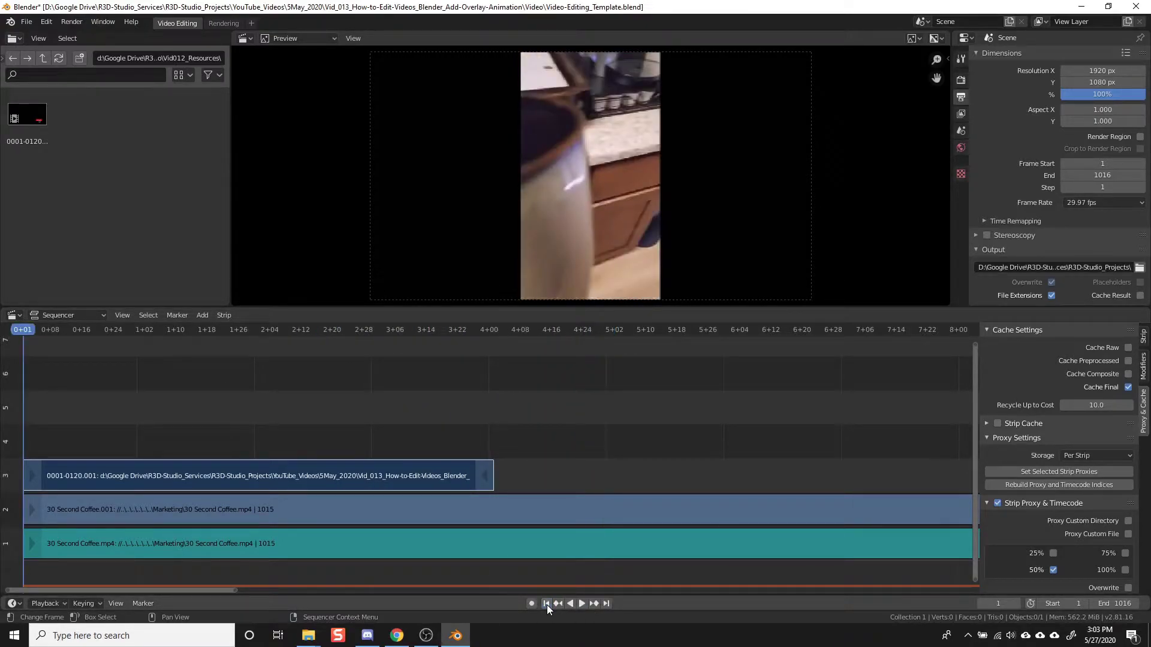
click(580, 605)
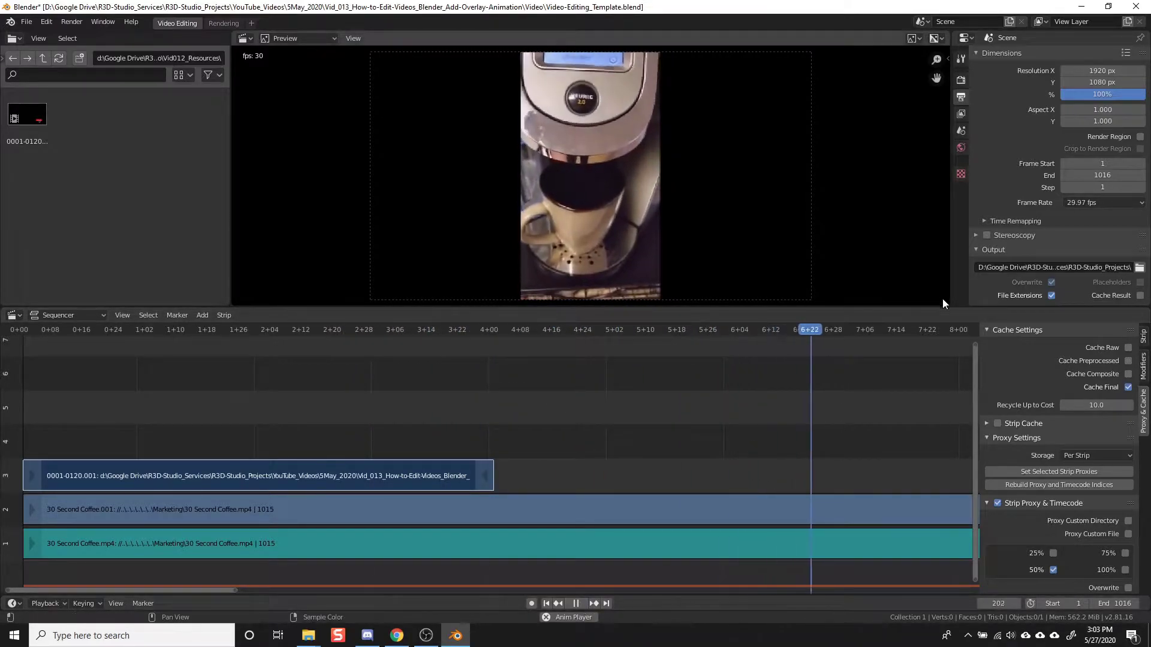
click(575, 603)
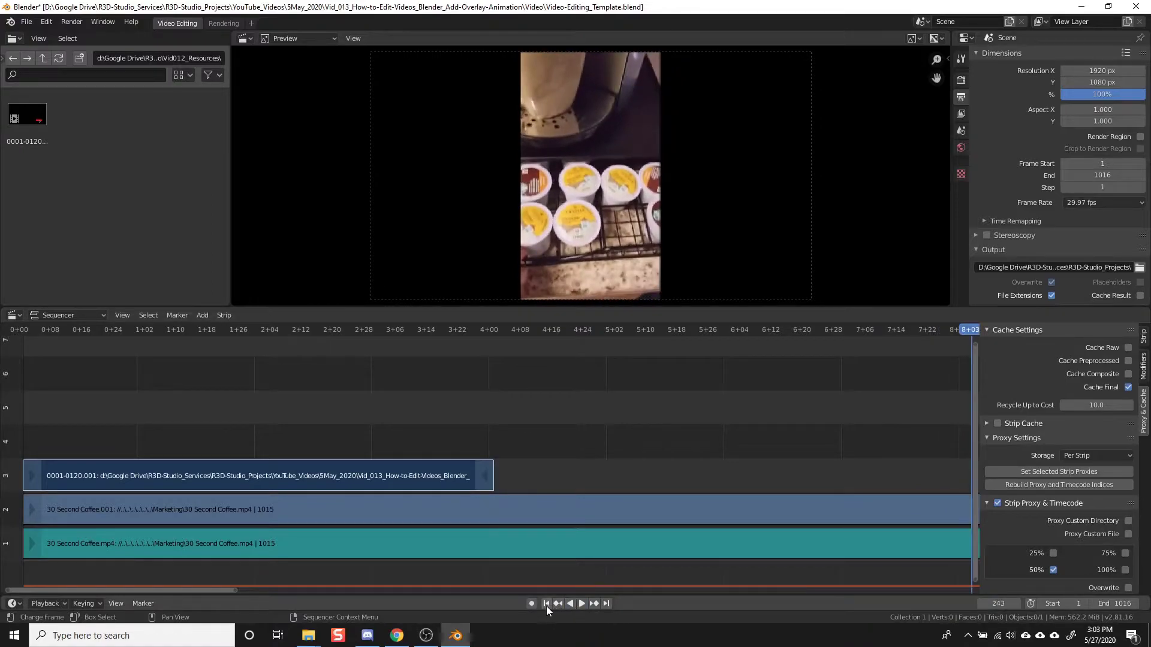
click(546, 604)
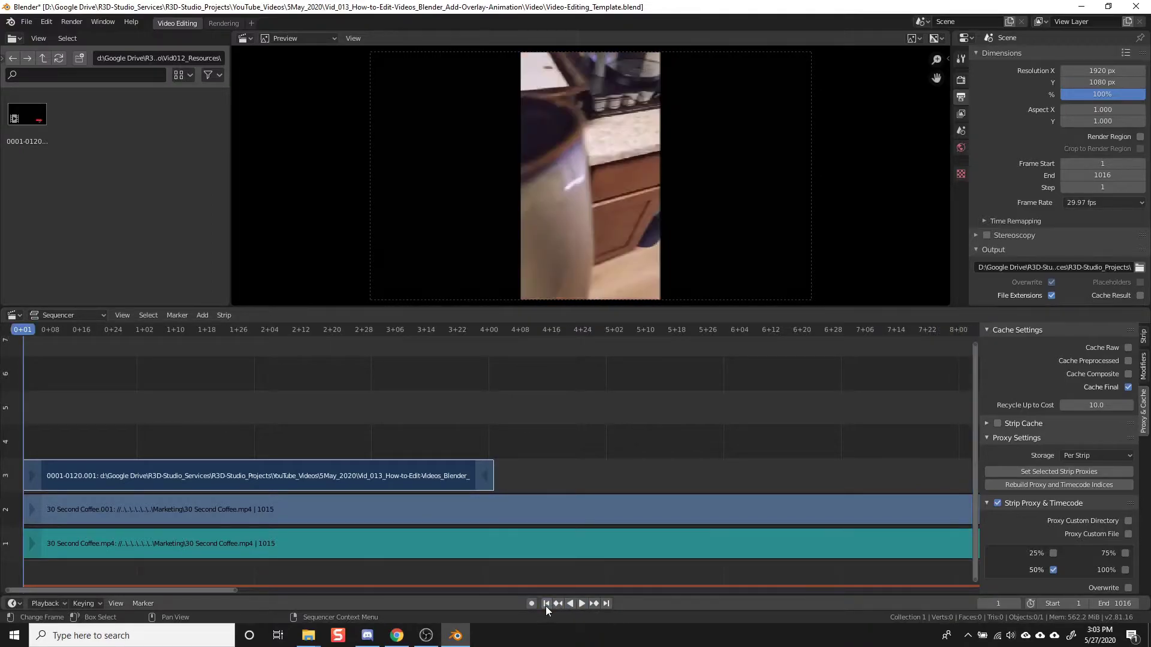
click(580, 604)
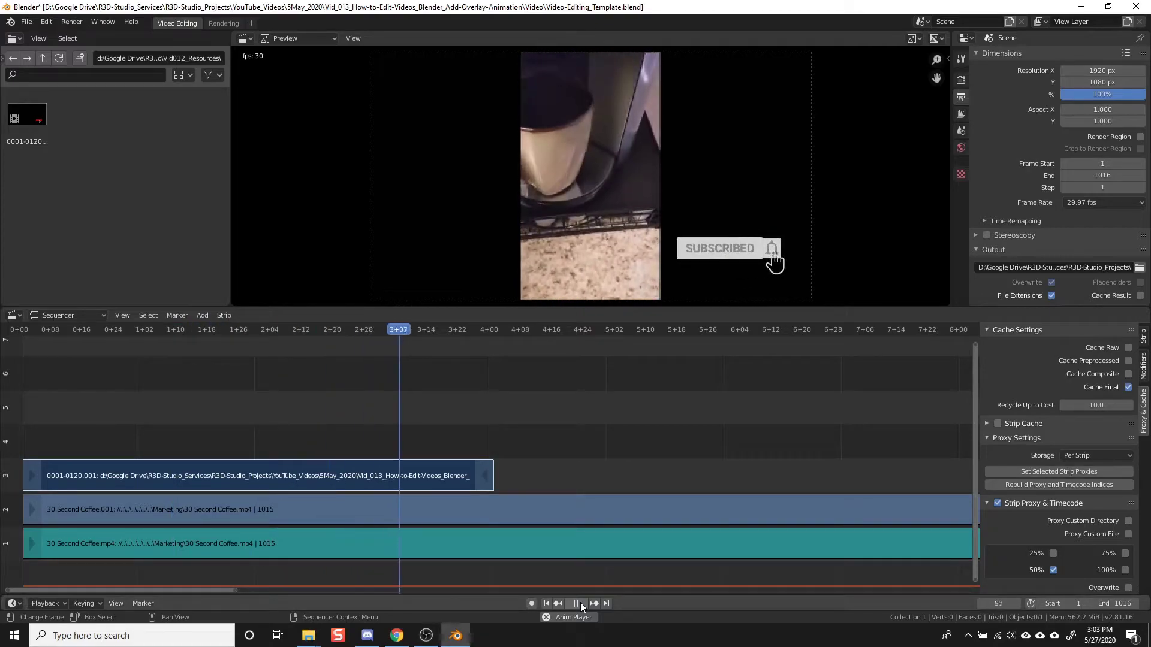
click(579, 603)
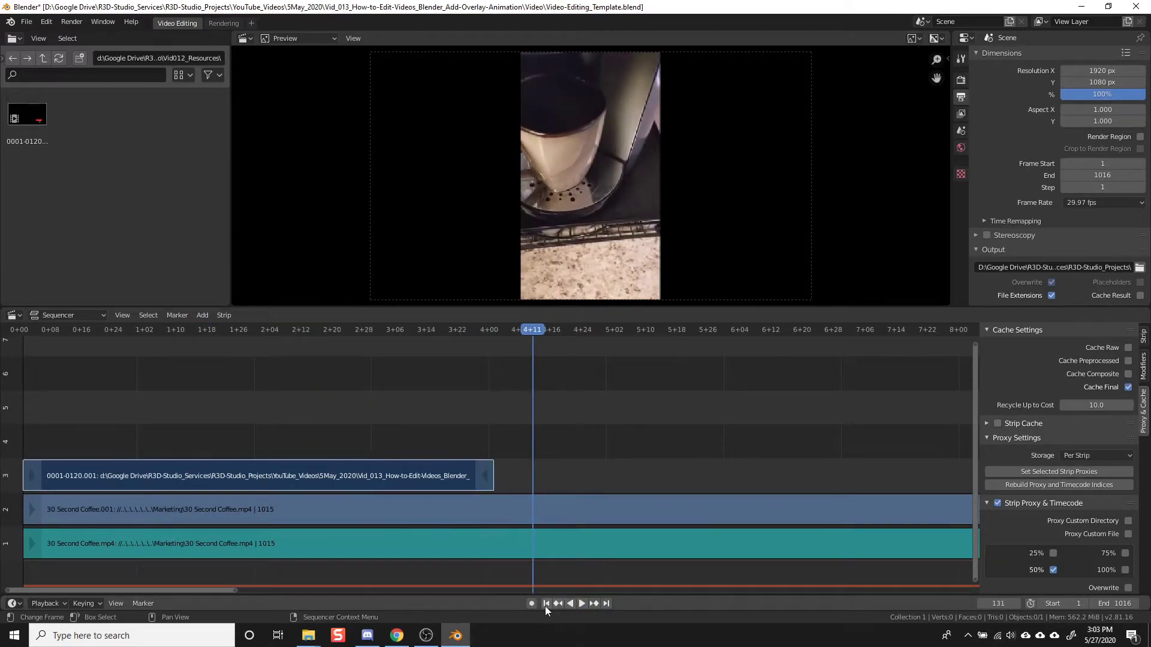
click(546, 604)
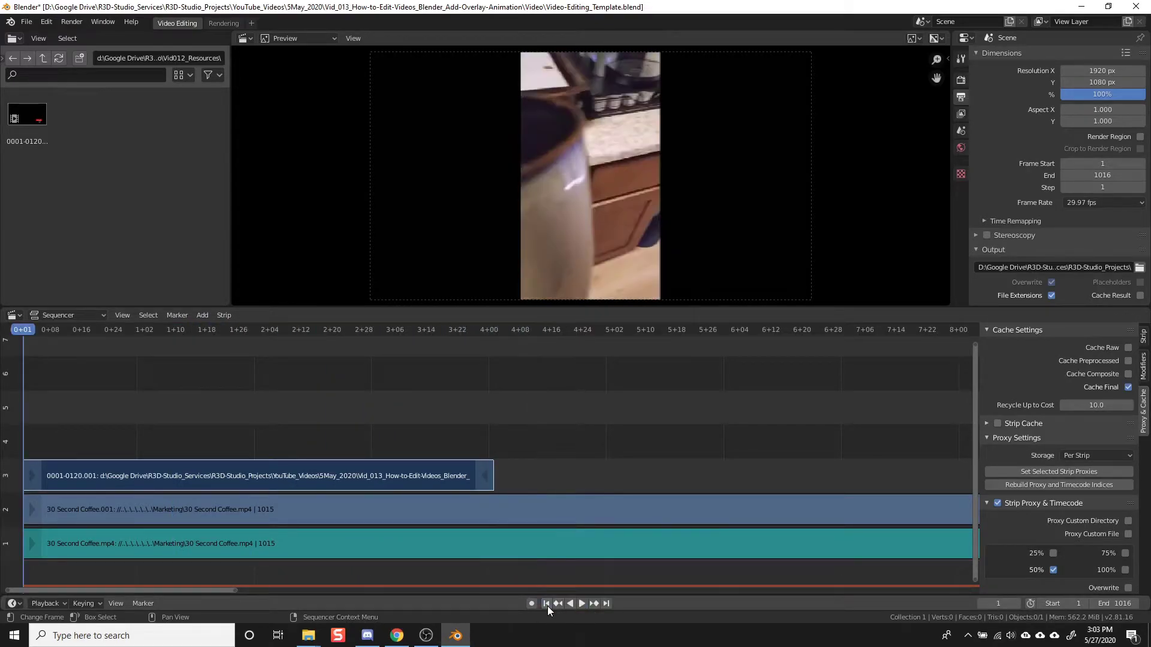
click(581, 603)
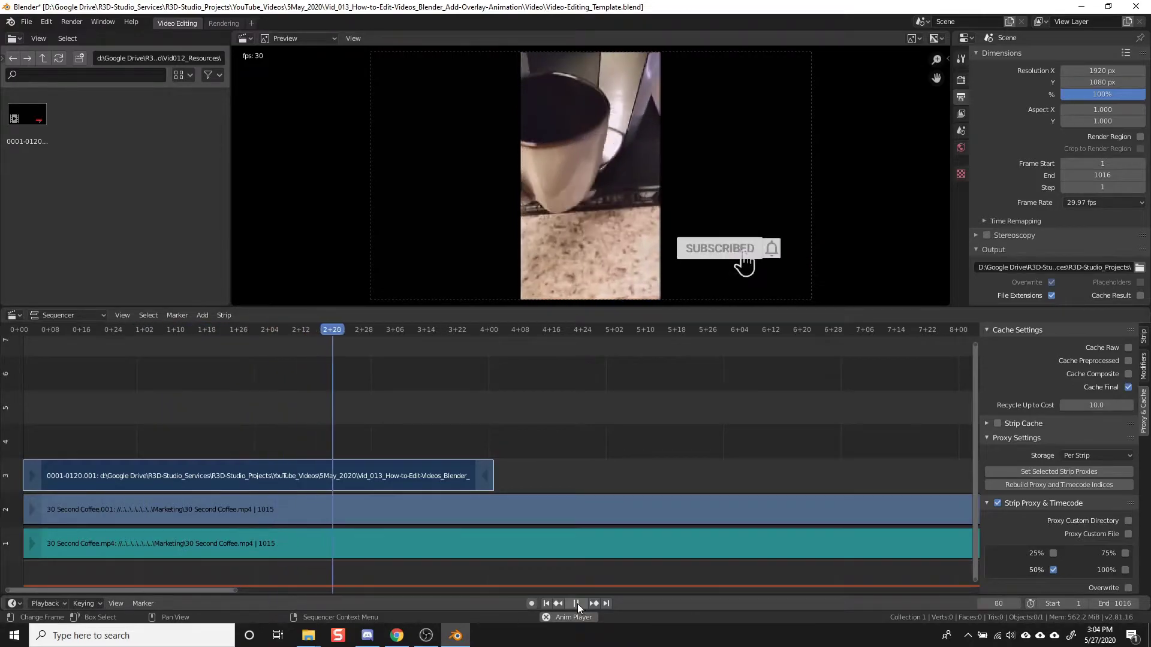
click(576, 606)
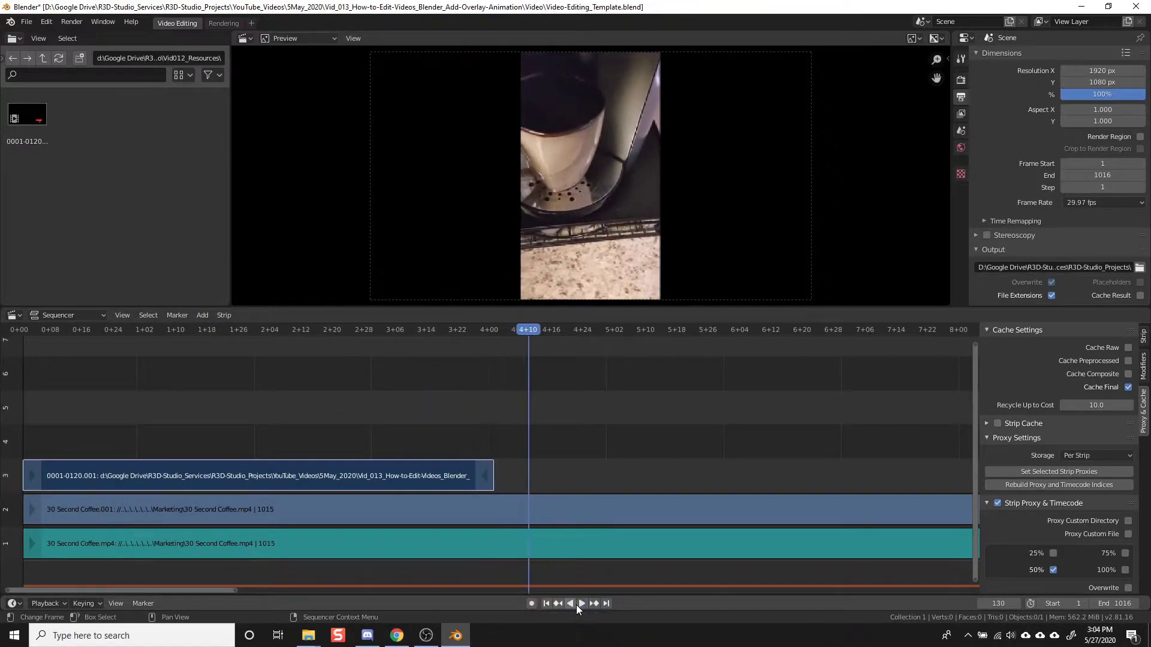
click(545, 604)
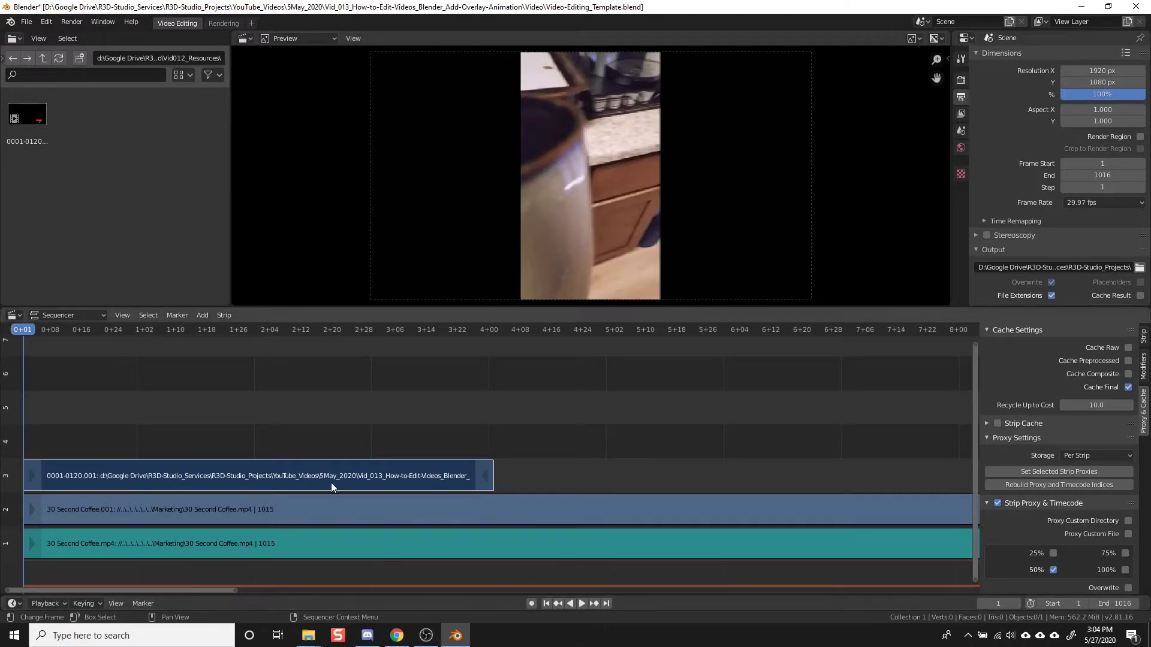
Add a Speed Control effect strip on channel 4 over the animation and open its blend options.
click(198, 316)
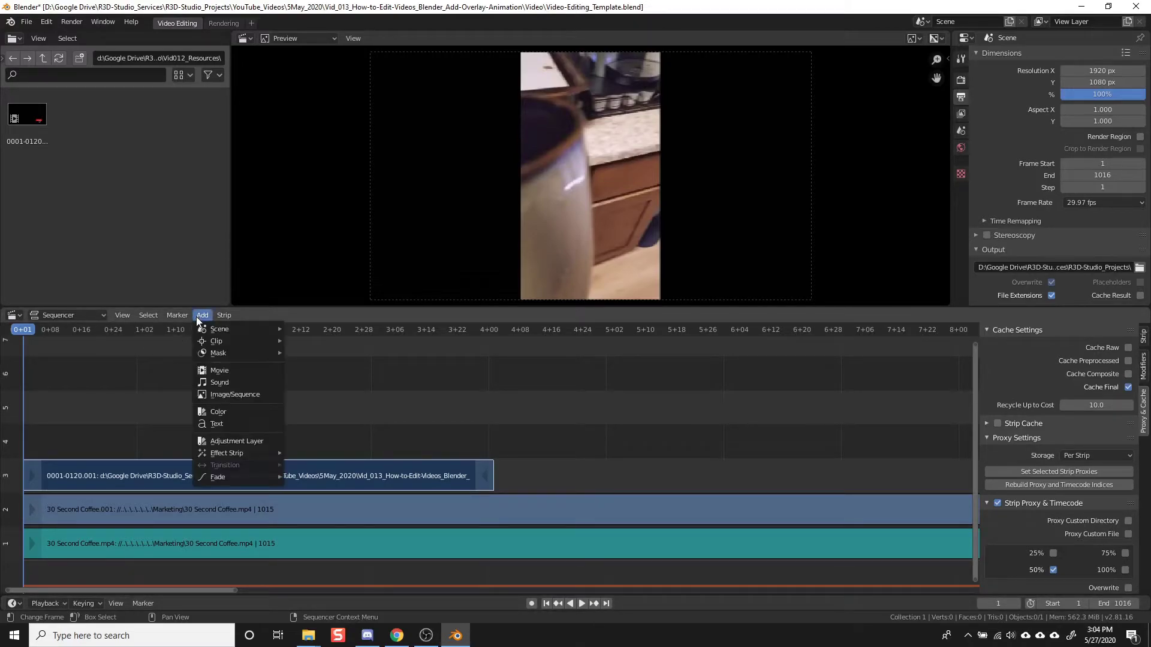
mouse_move(257, 453)
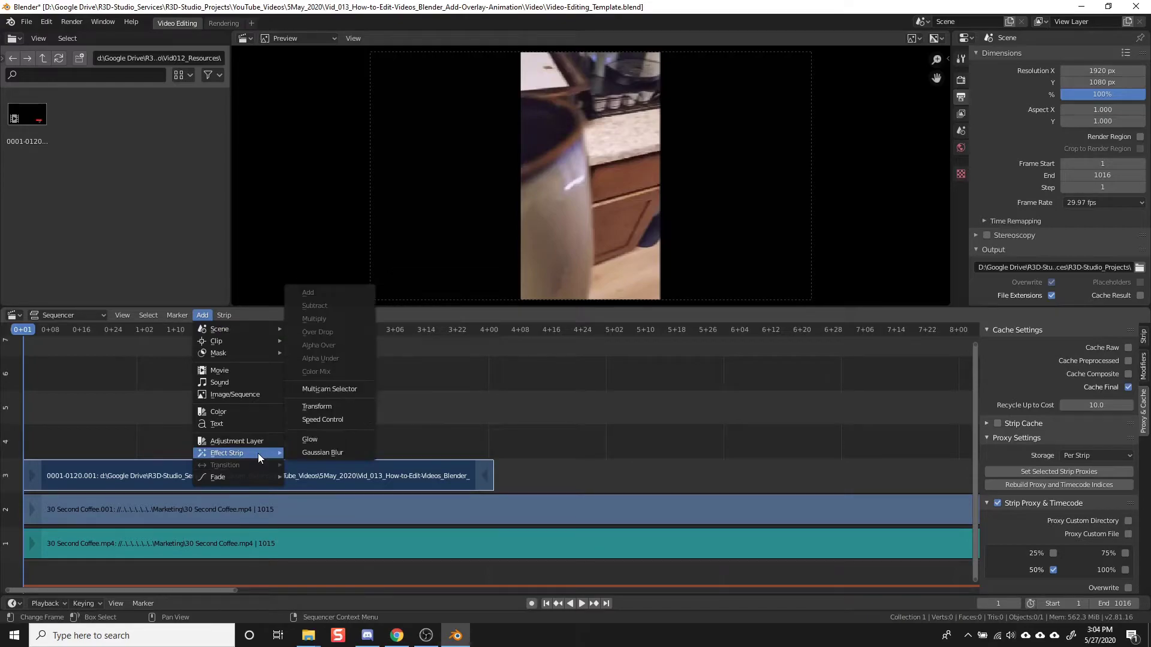
click(315, 418)
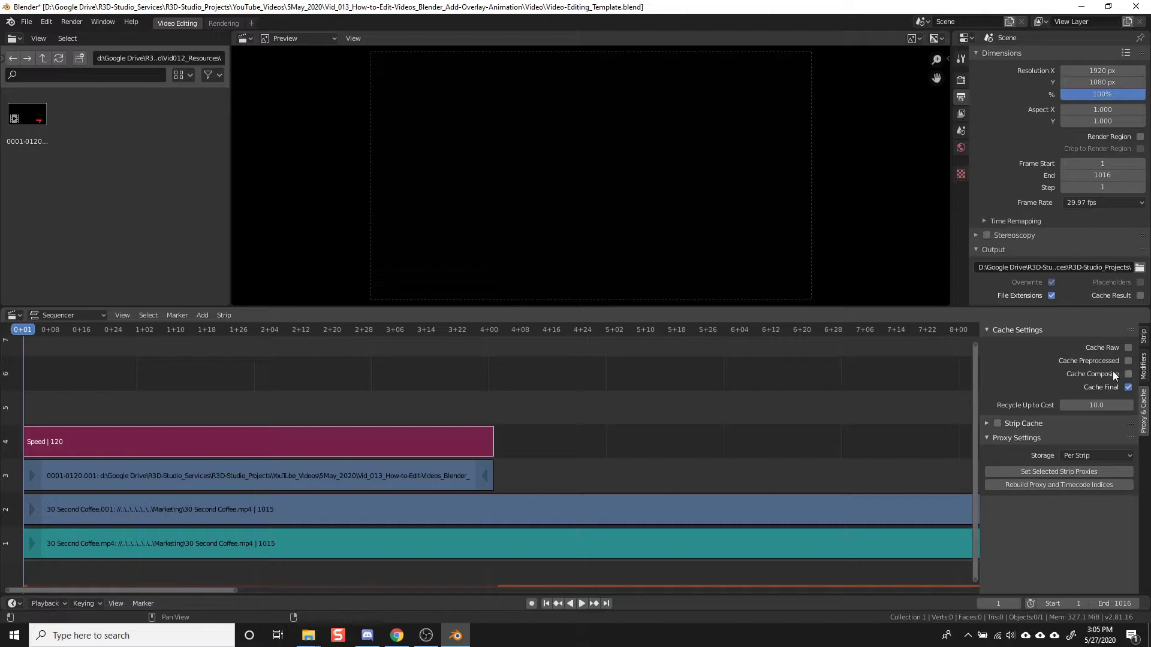
click(1144, 336)
click(1072, 449)
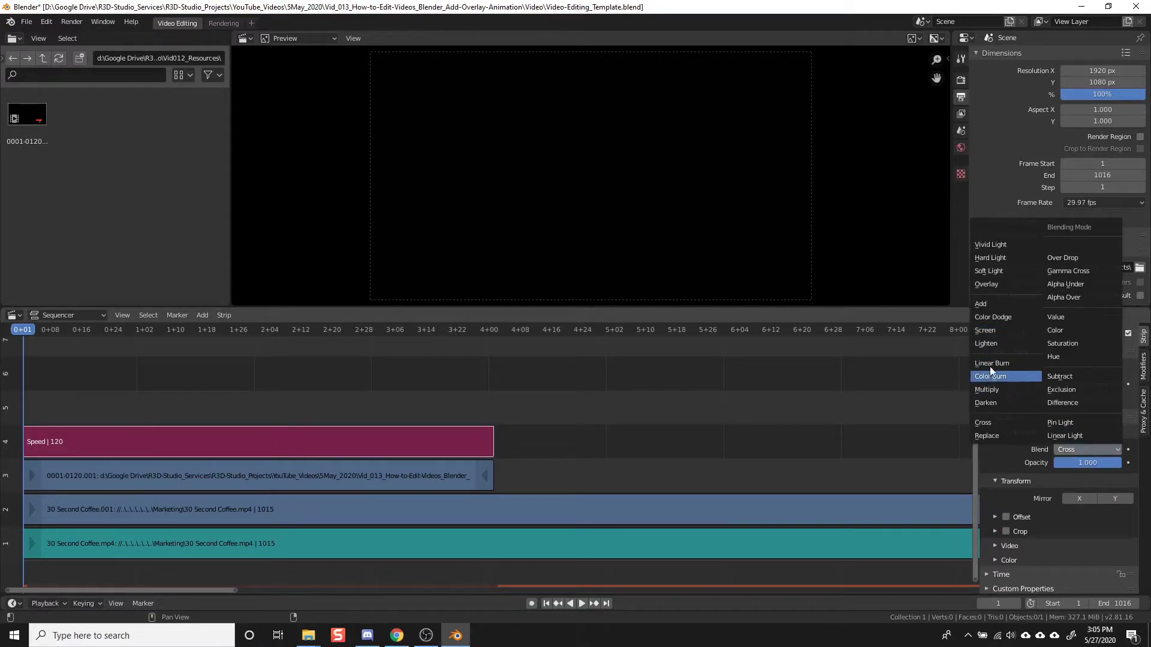
Give the Speed strip Screen blending and a Multiply Speed of 2, then preview it.
click(988, 336)
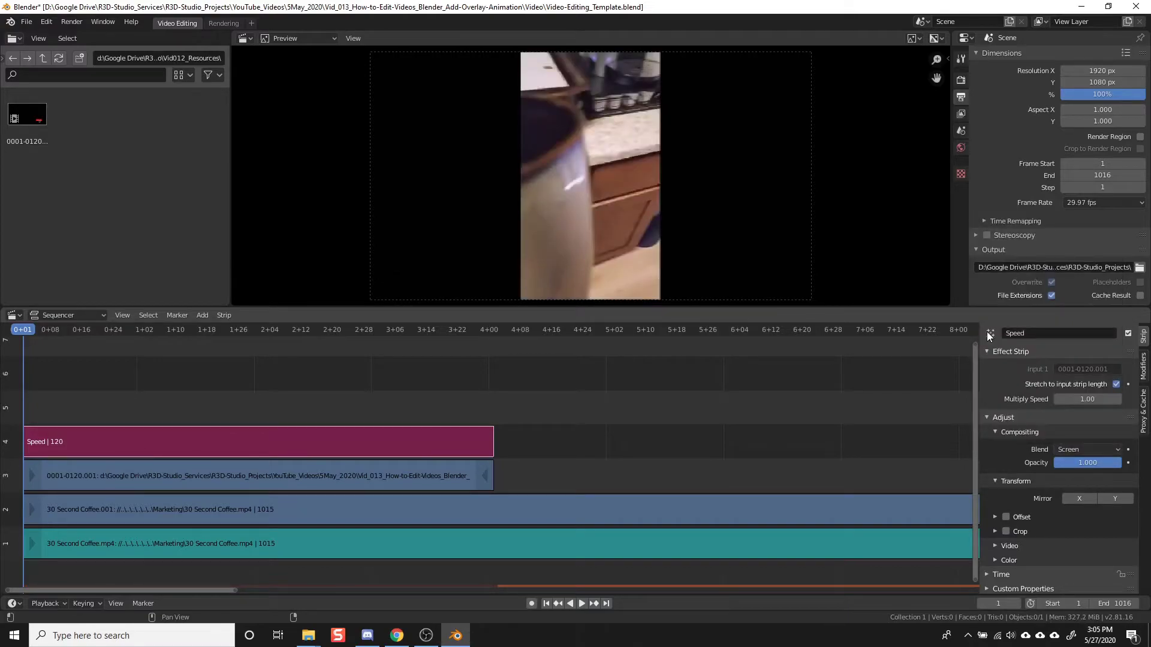
click(1089, 401)
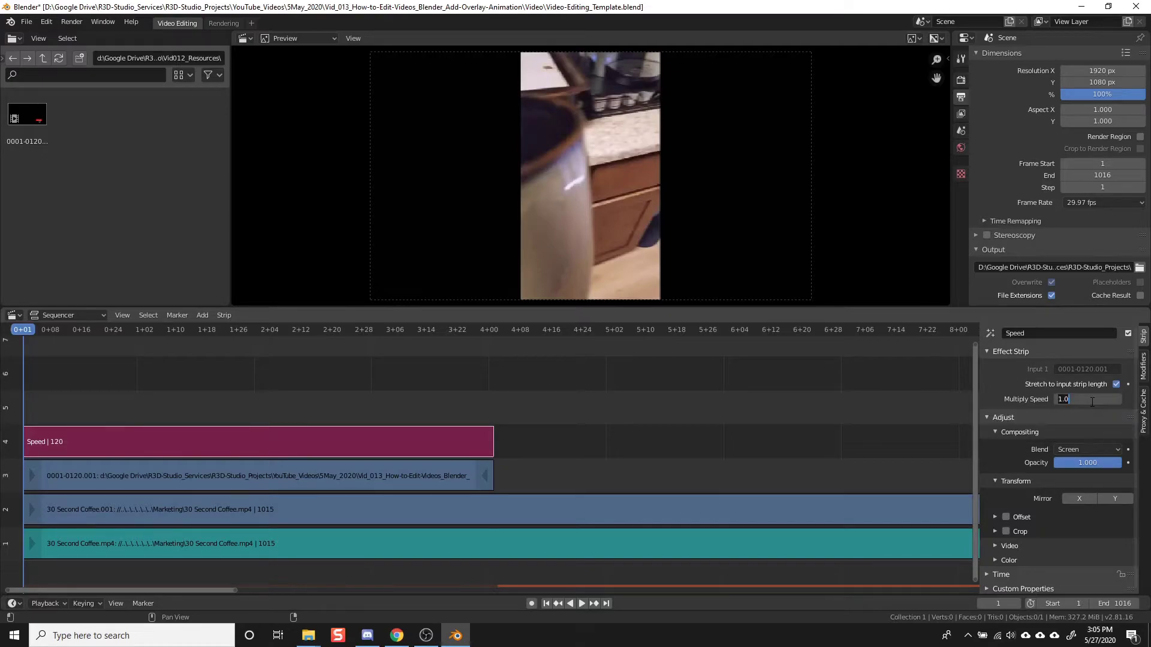
text(2)
key(Return)
click(582, 604)
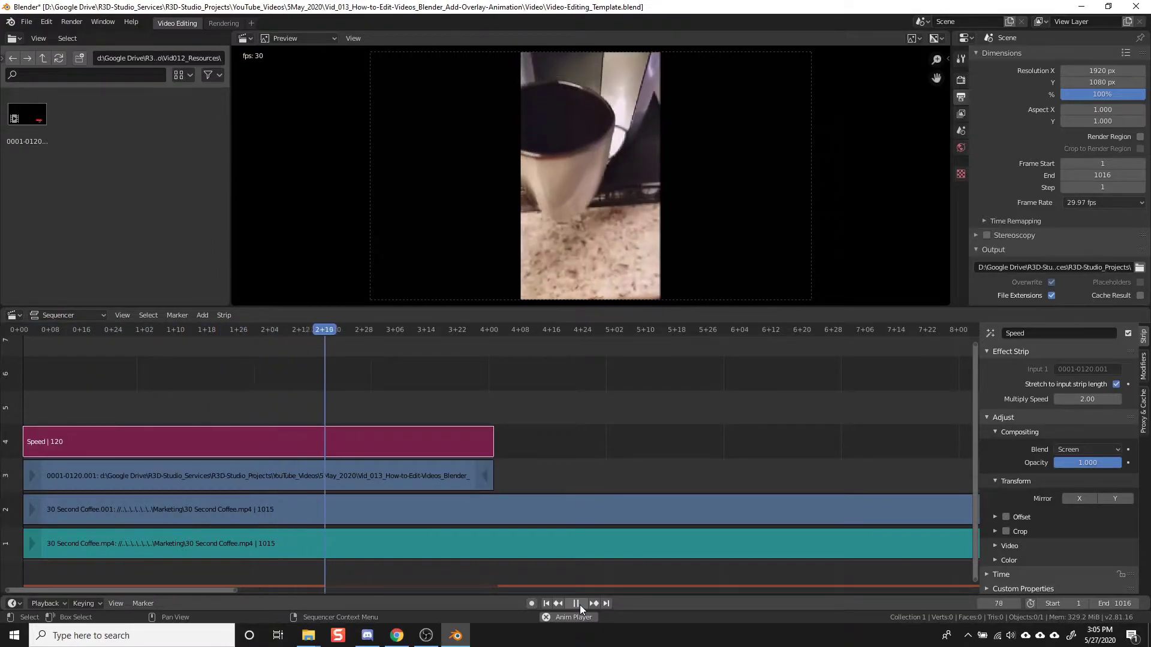
click(577, 604)
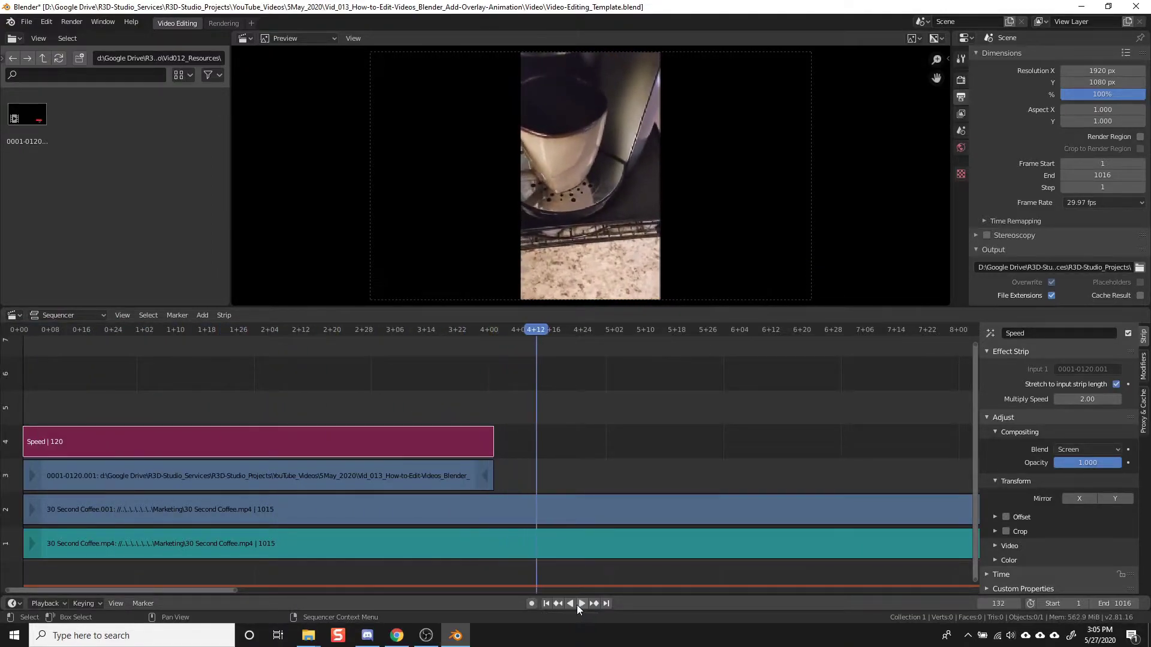
click(546, 604)
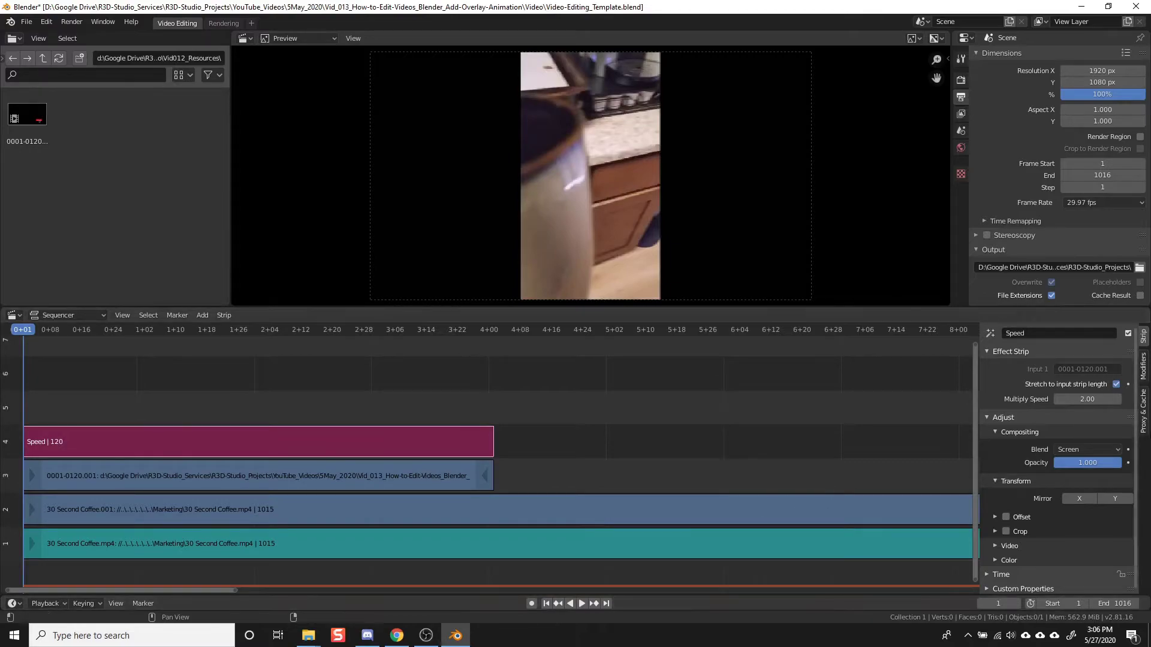
Change Multiply Speed to 0.50 and replay the slower animation from frame 1.
click(1086, 399)
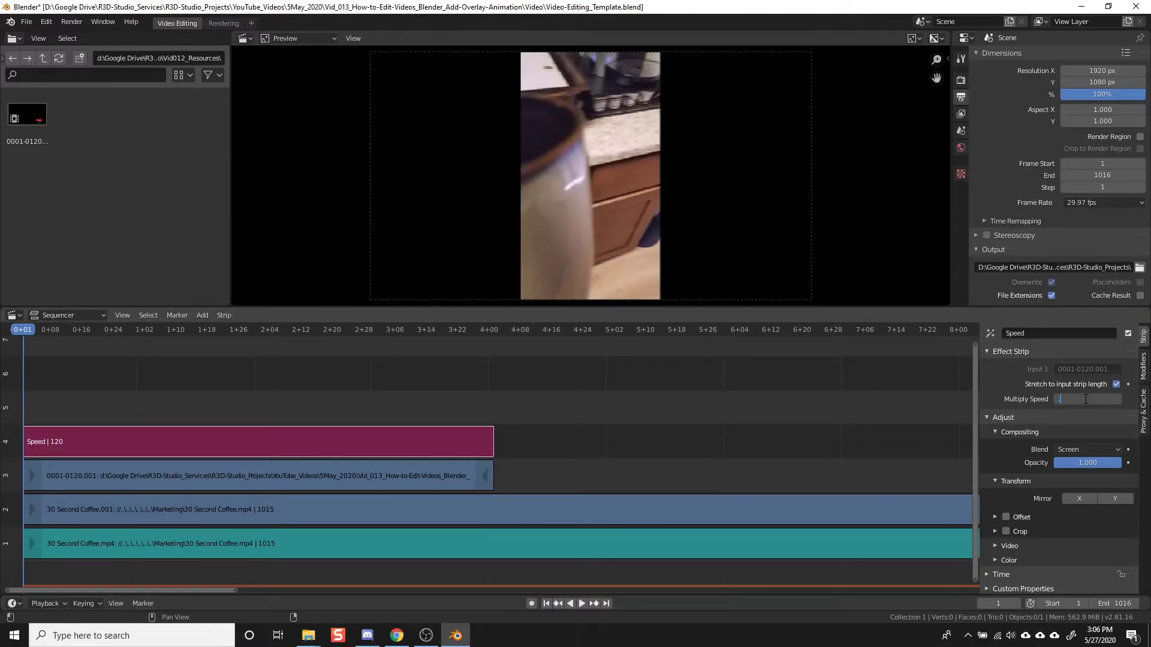
key(Return)
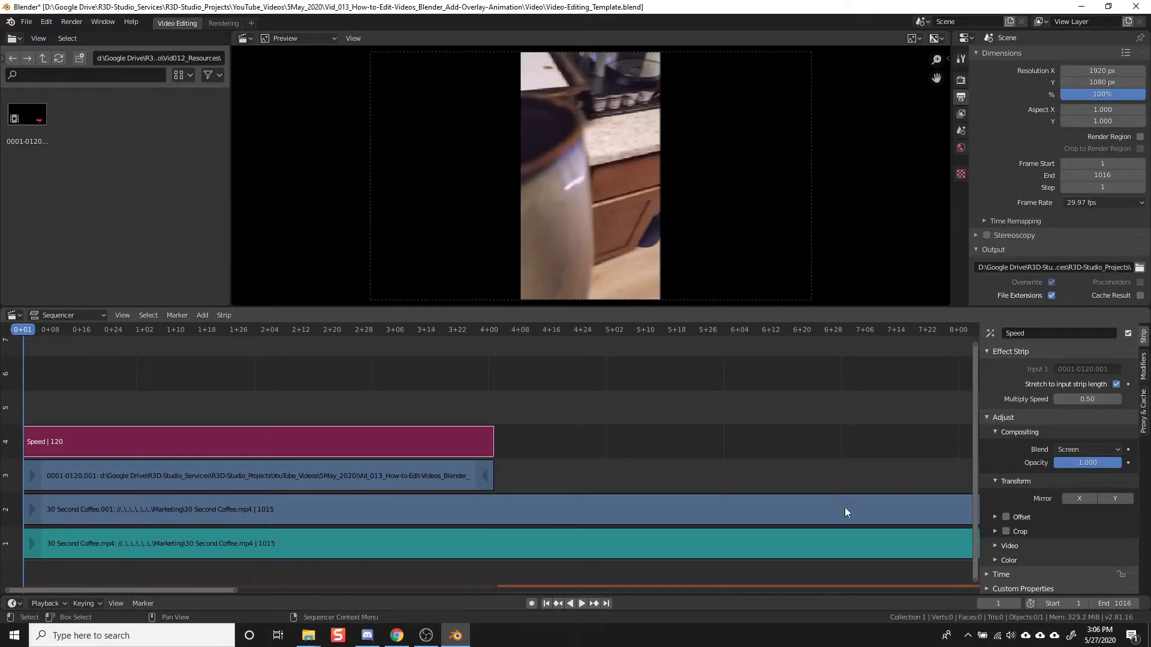
click(582, 603)
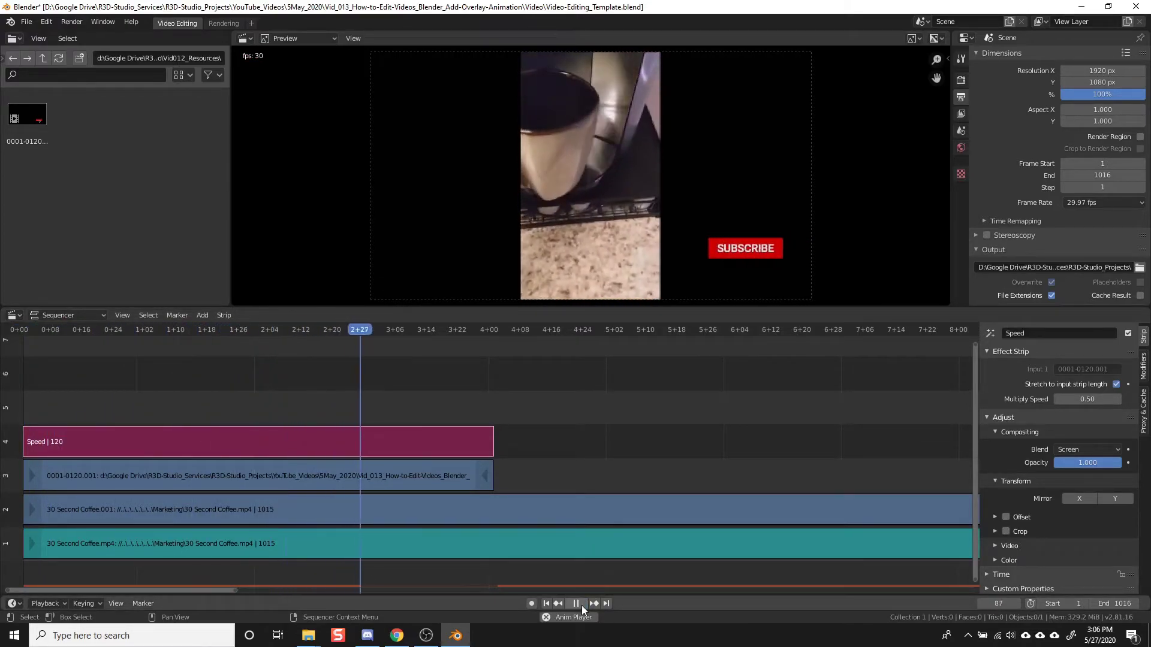
click(579, 605)
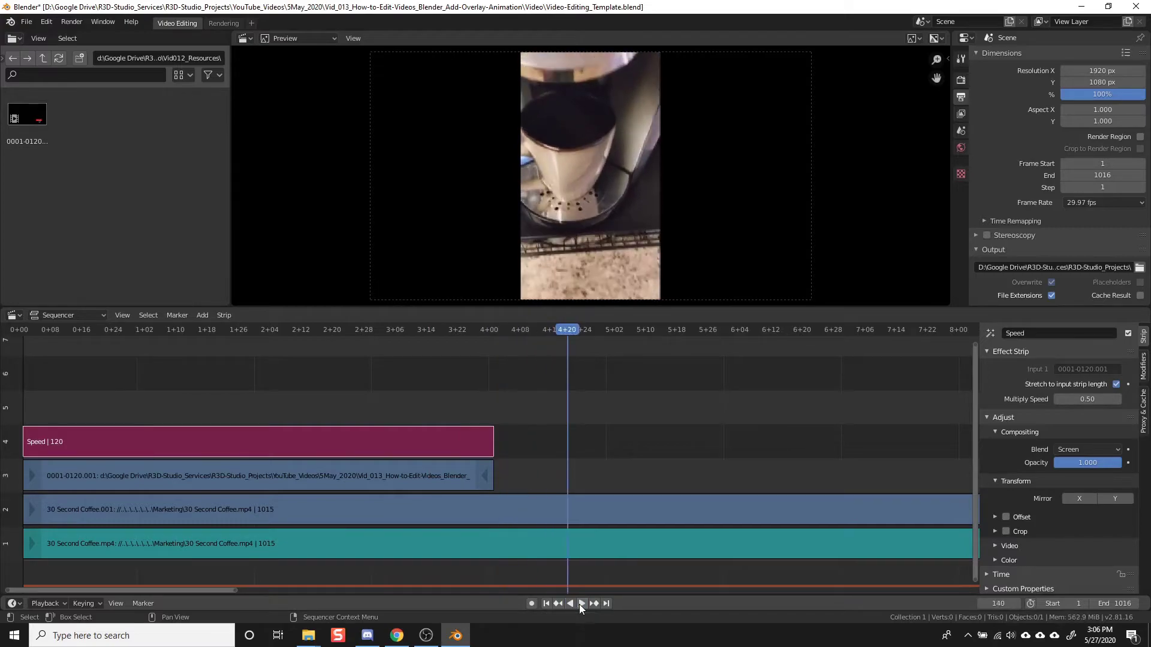
click(547, 603)
click(581, 604)
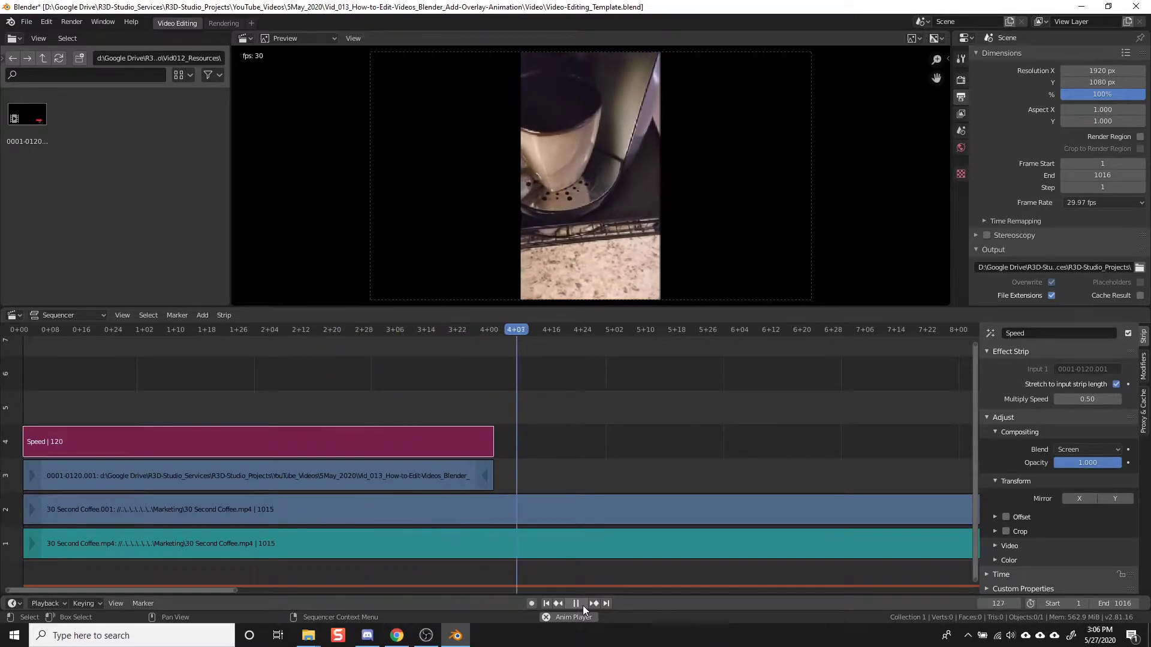
click(581, 604)
click(547, 604)
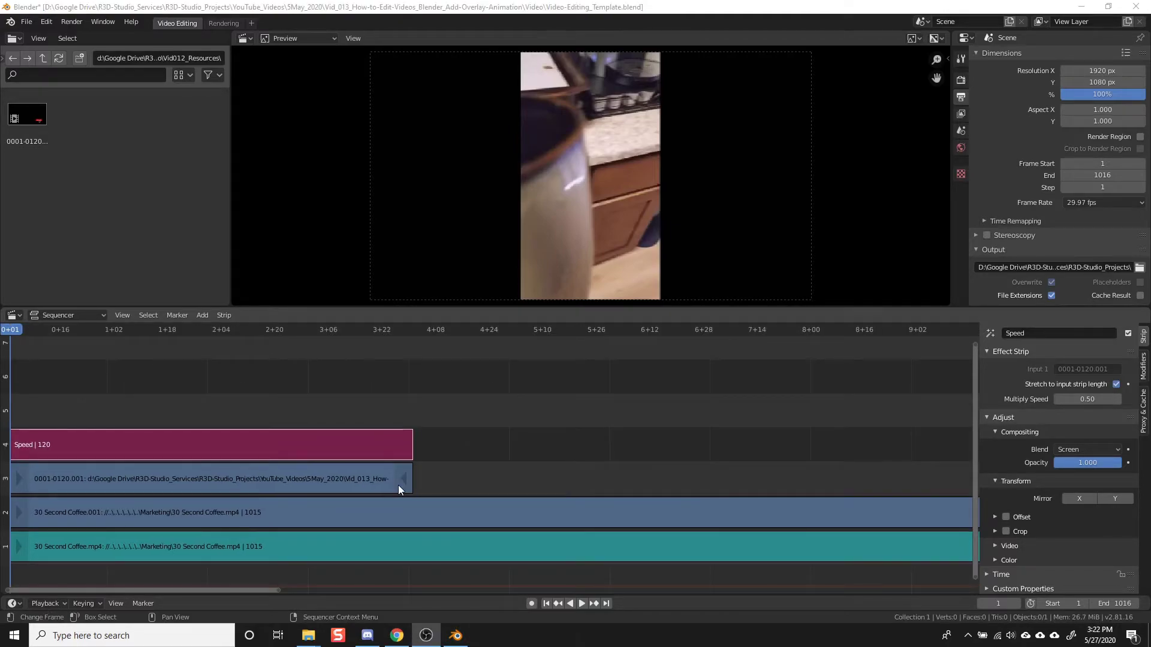
Drag the 0001-0120.001 strip's right end out to frame 245 and play back the longer overlay.
click(399, 487)
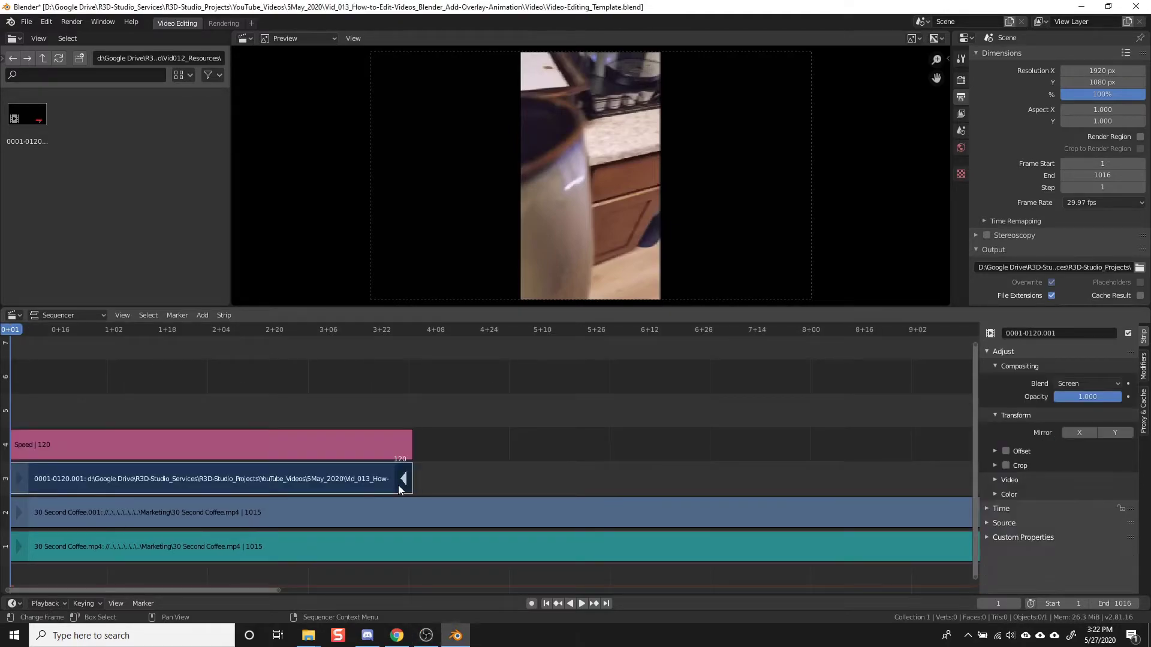
drag(404, 484, 956, 496)
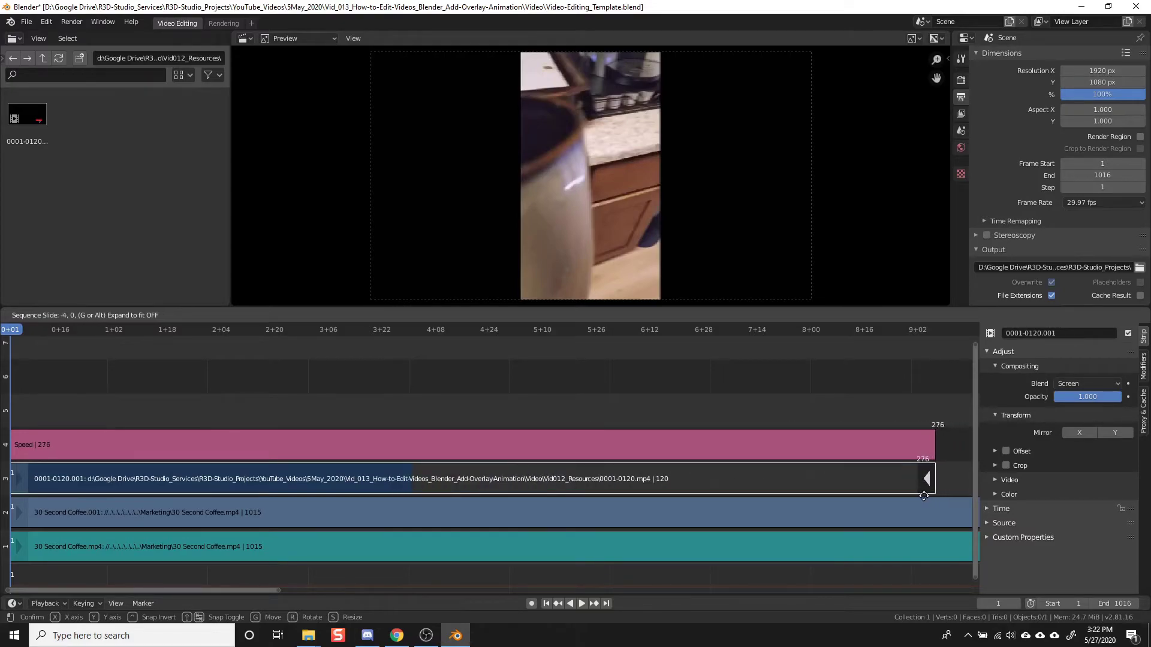
drag(924, 496, 823, 496)
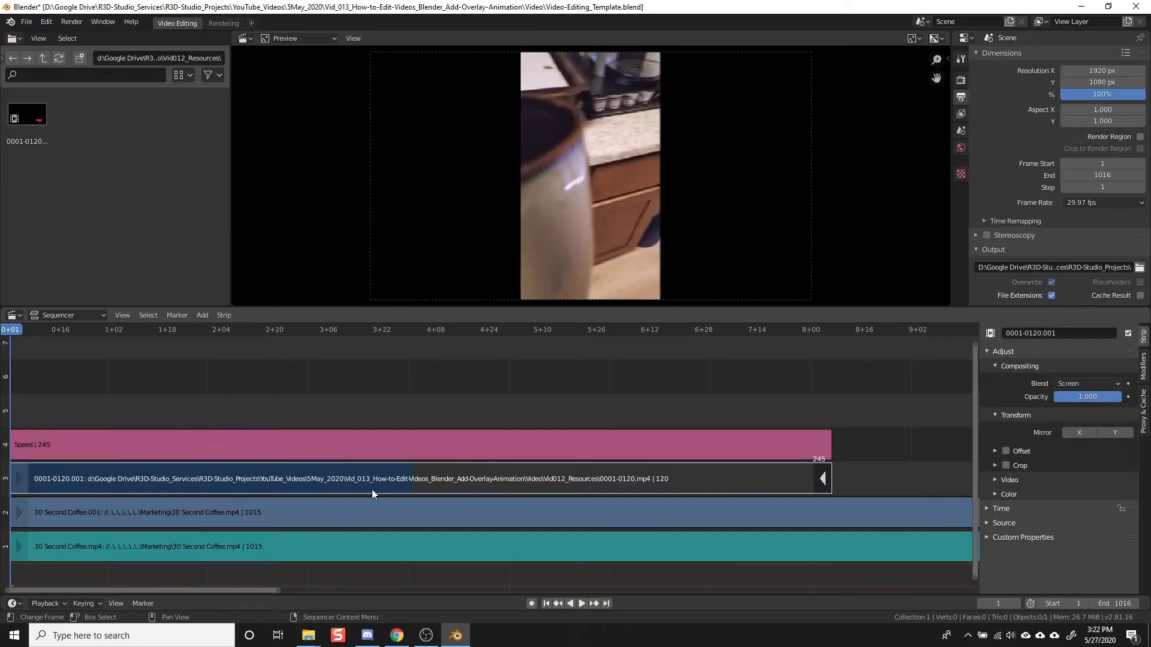
click(580, 604)
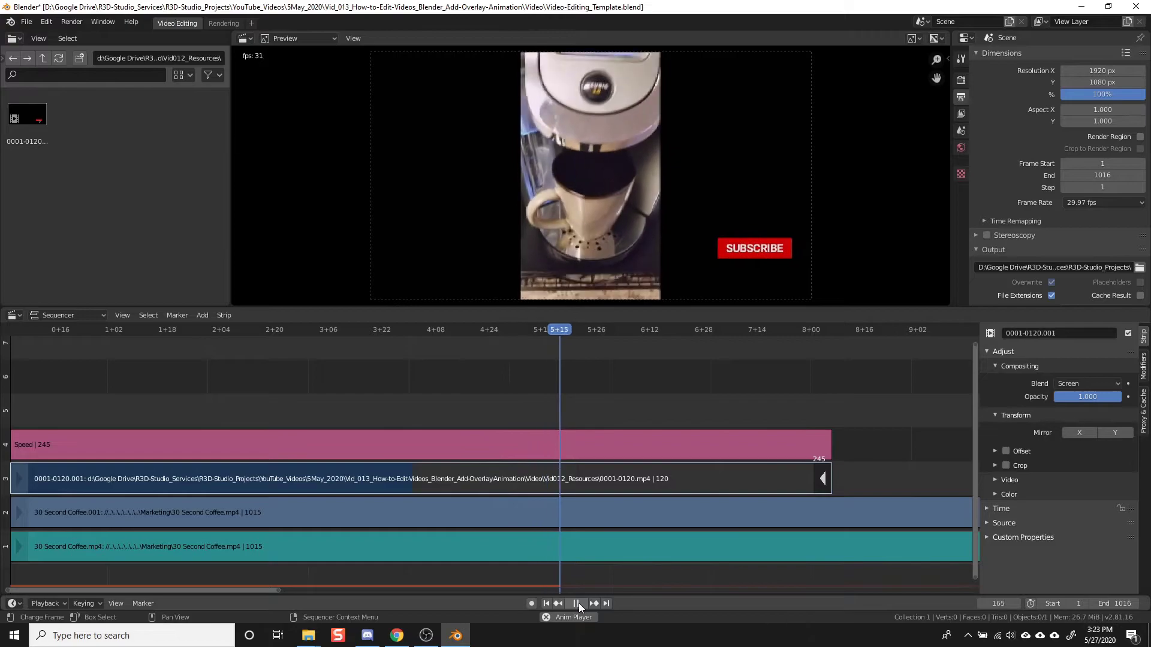
click(577, 603)
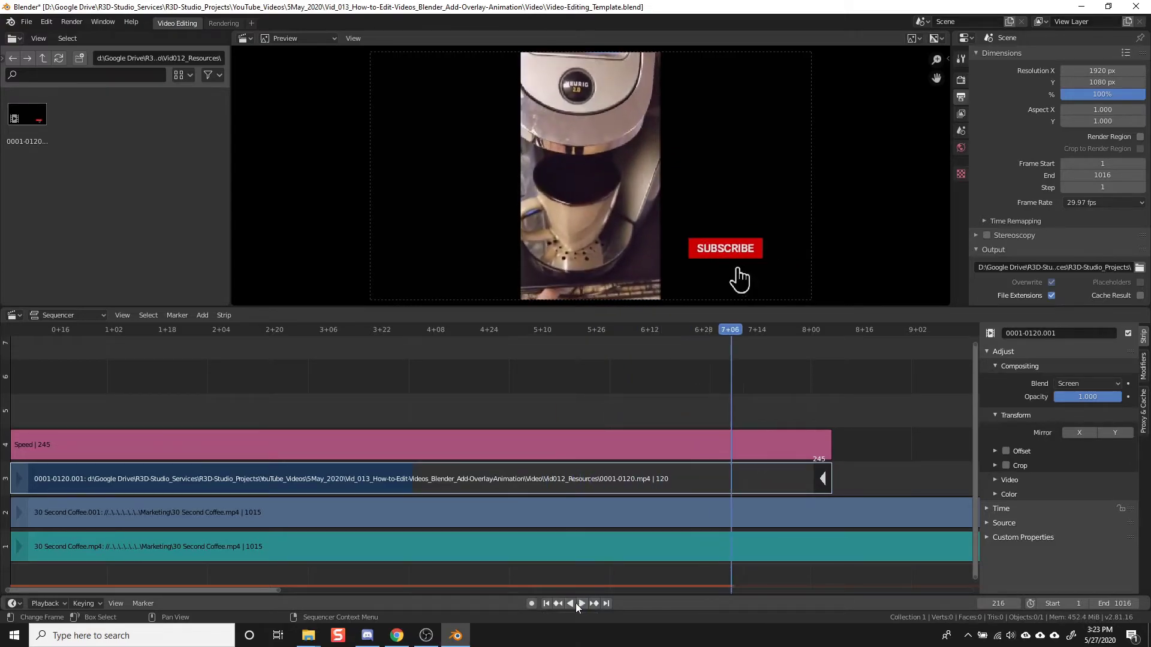
click(545, 604)
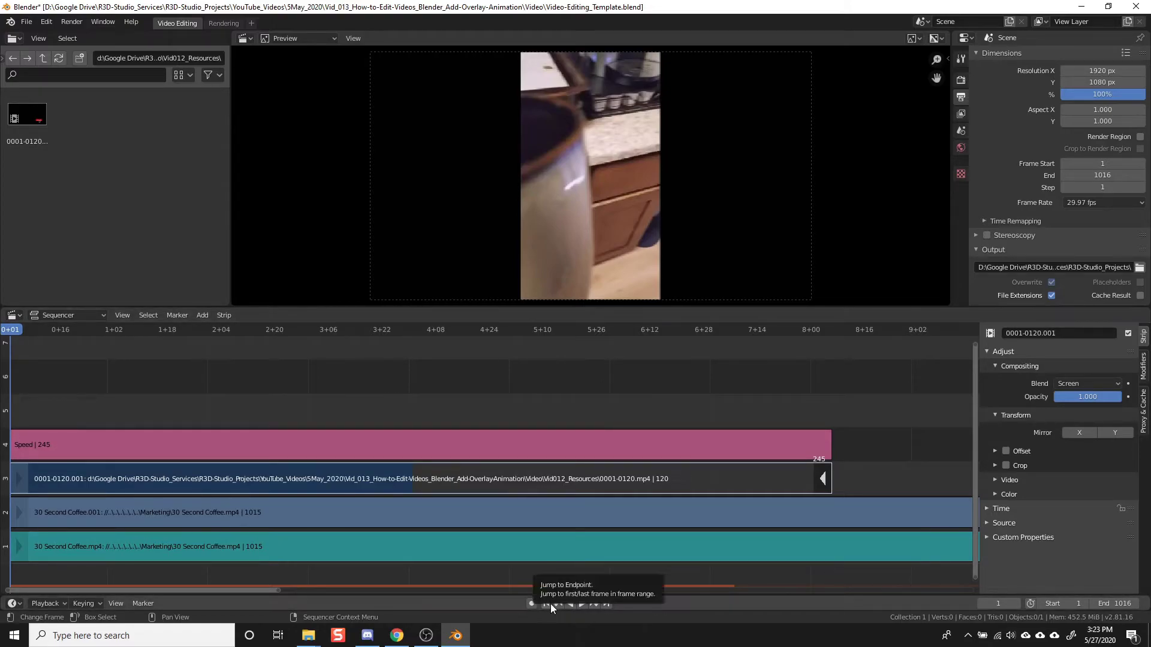
On the Speed strip, disable Stretch to input strip length and set Speed Factor to 1.
click(674, 442)
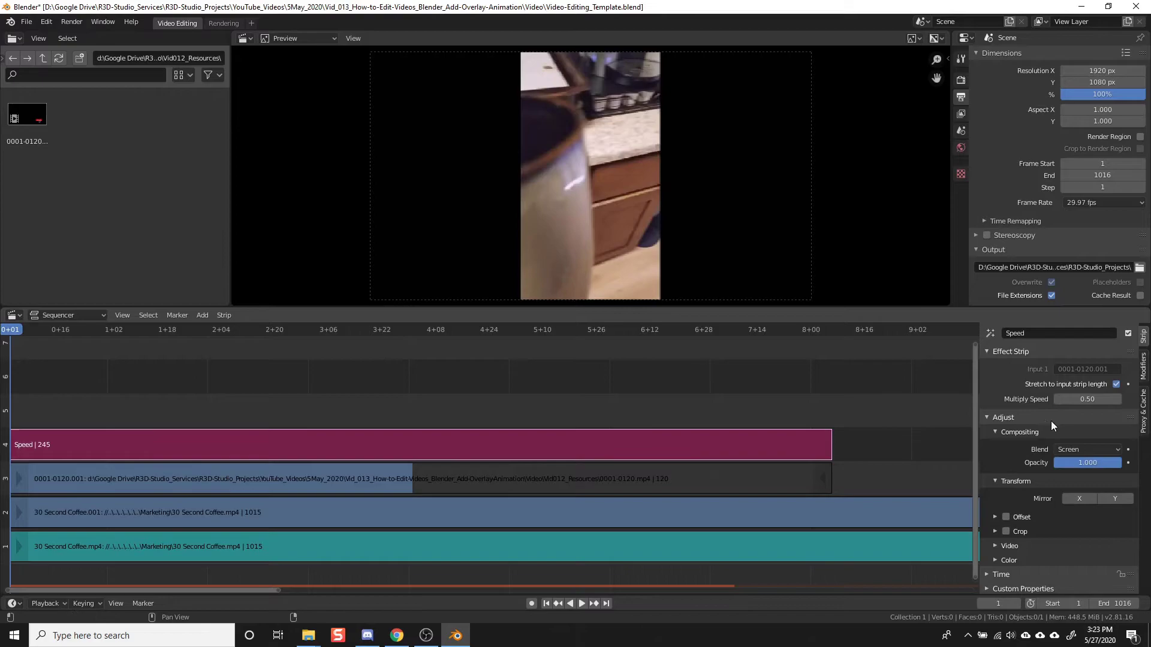
click(1116, 384)
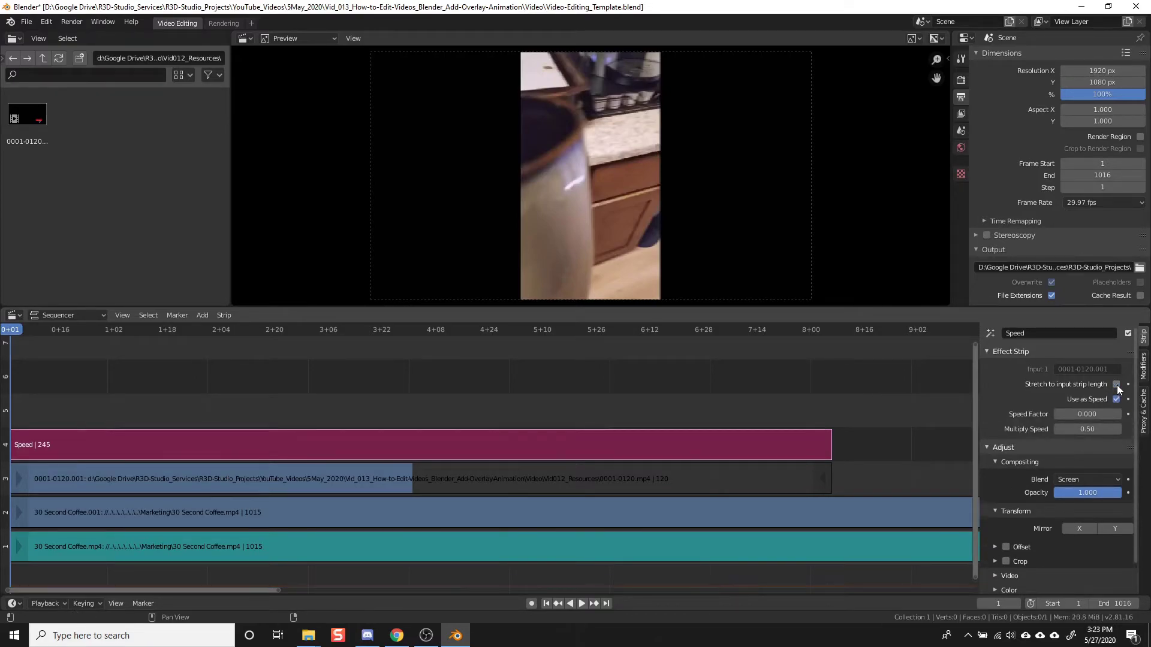
click(1087, 414)
text(0.0)
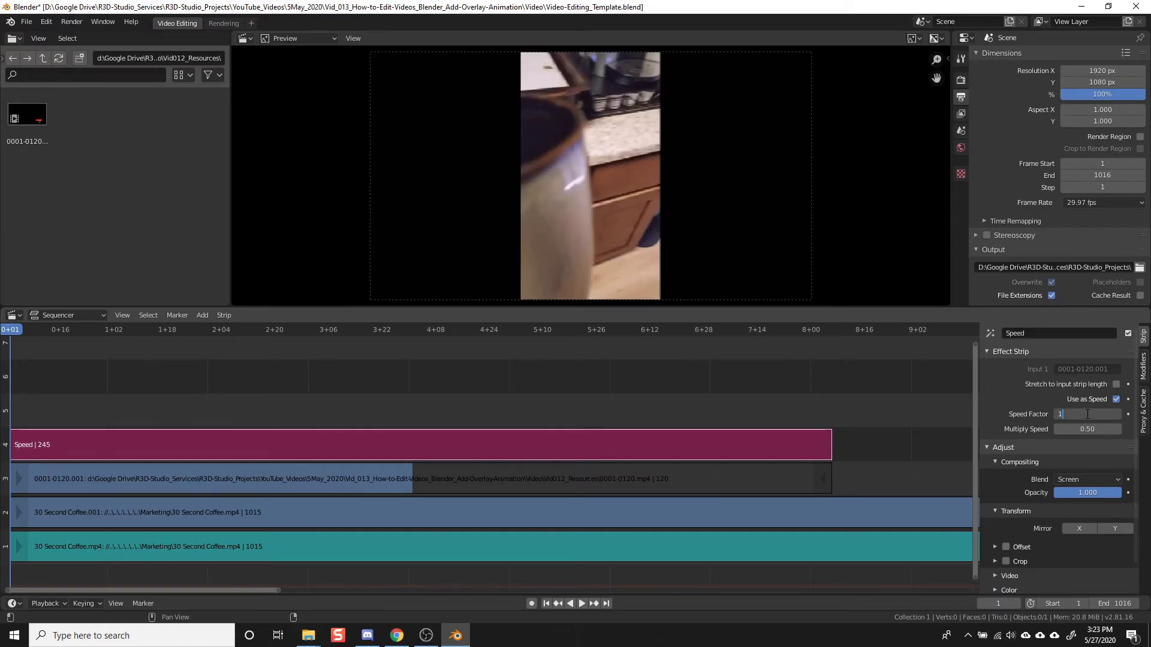
key(Return)
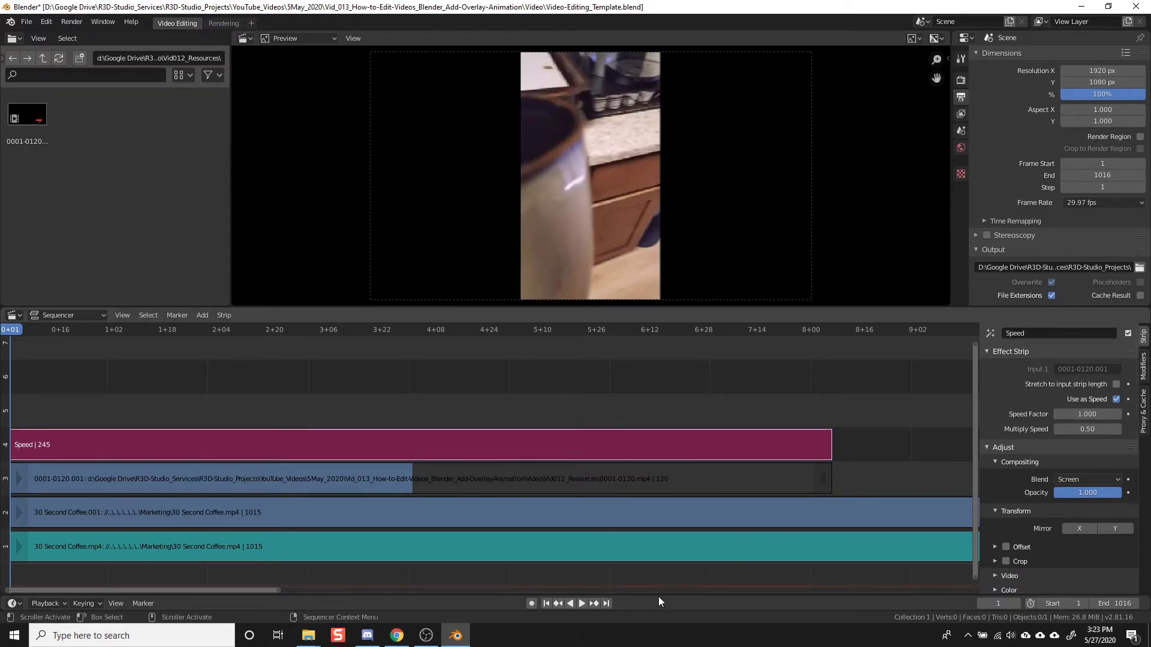
Play back the result and scrub to frame 234, where the animation ends.
click(582, 604)
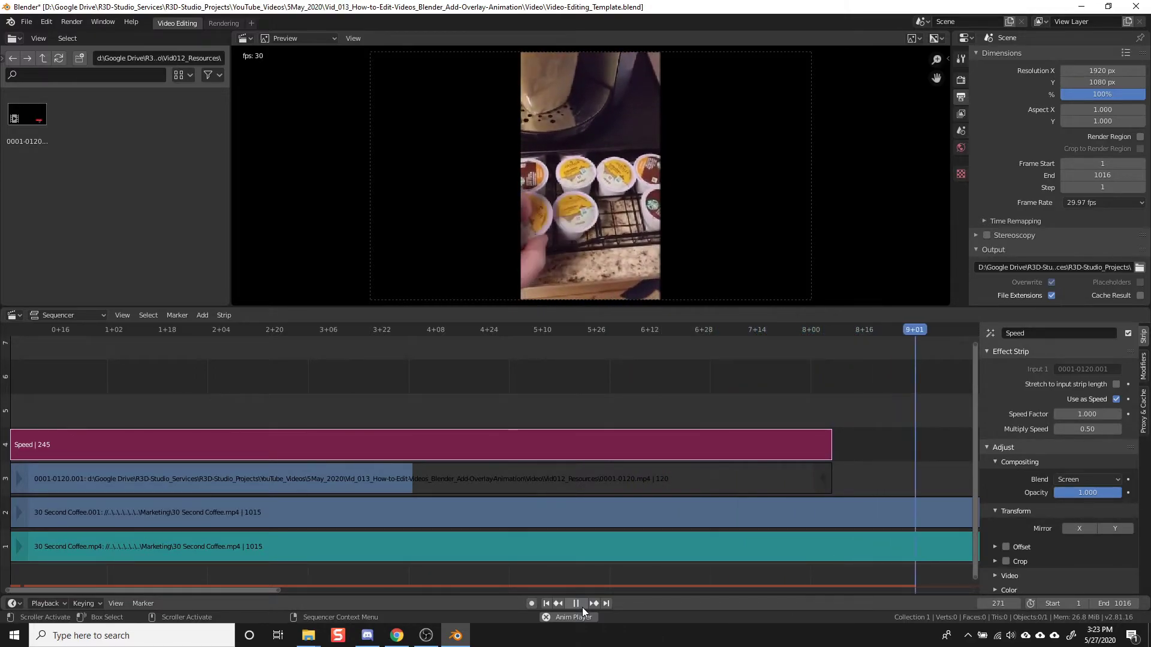
click(582, 607)
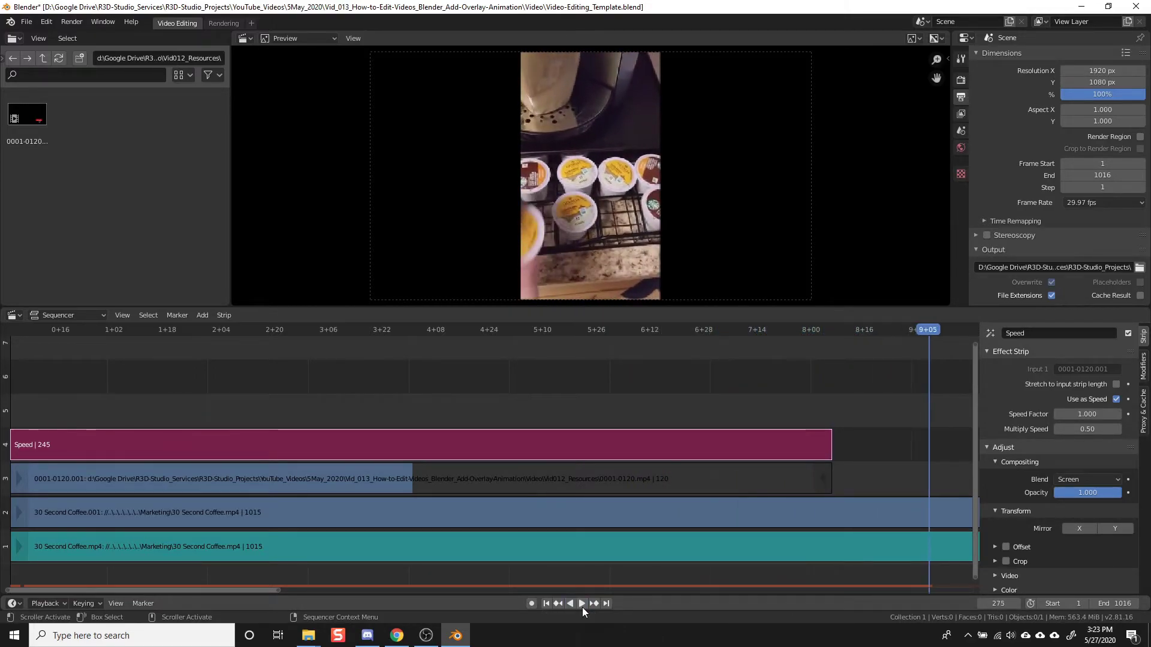
click(546, 604)
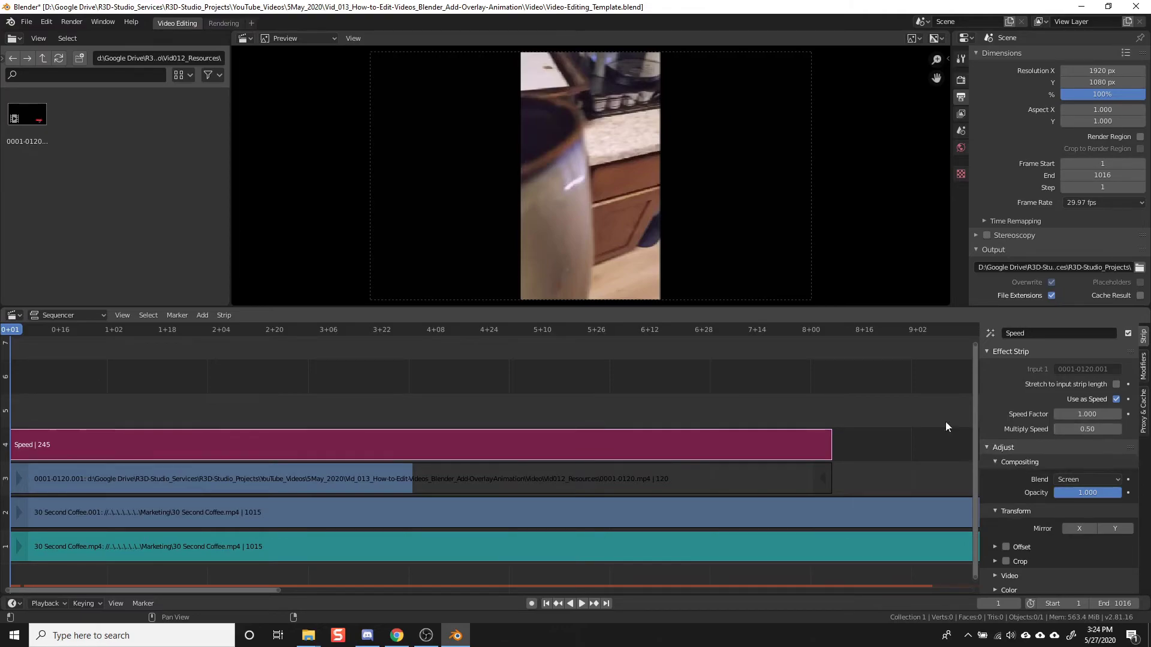
drag(746, 329, 794, 337)
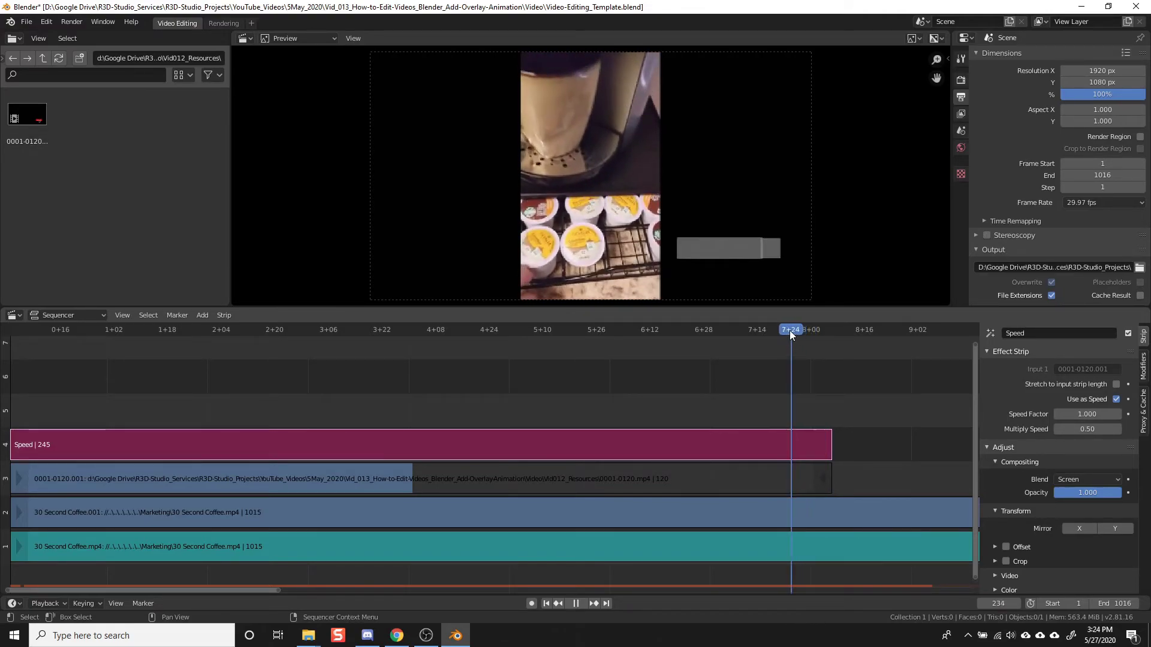
Snap the animation strip's right end to the playhead at frame 234 and check the cut.
key(space)
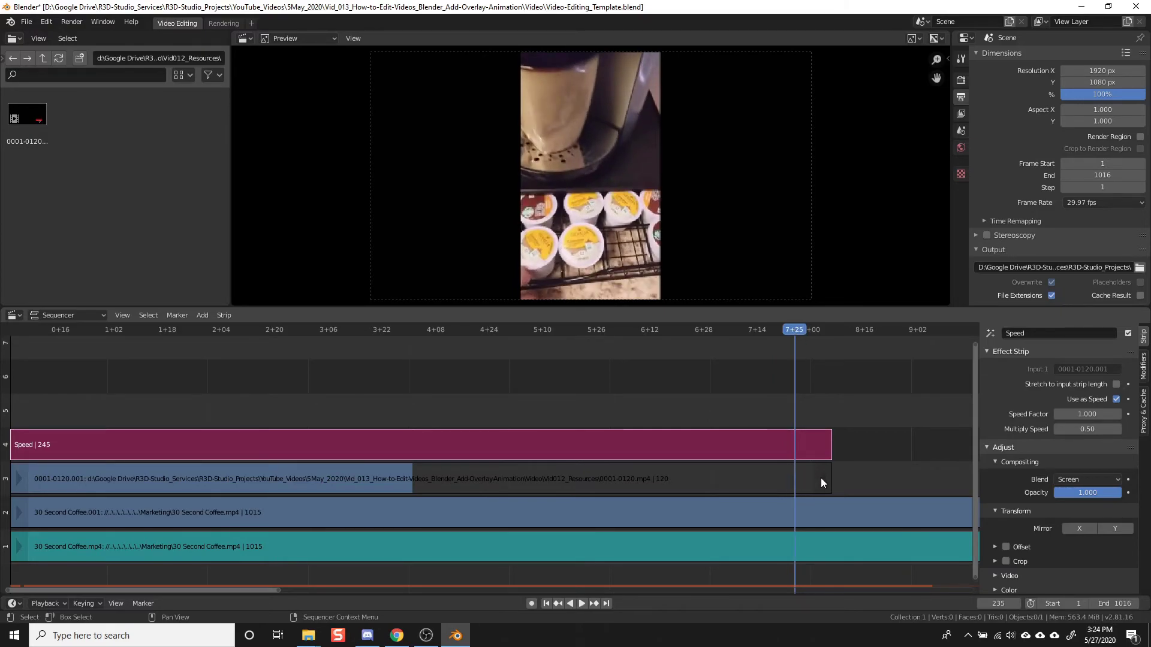
click(822, 480)
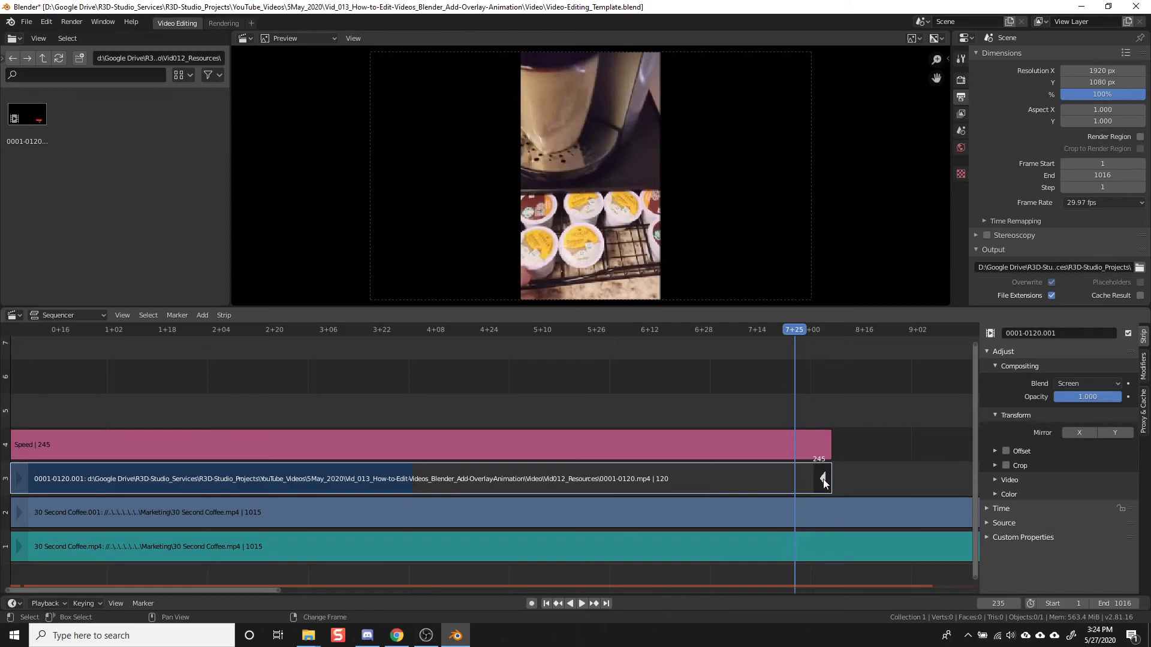
key(shift+s)
mouse_move(790, 329)
mouse_down()
mouse_move(776, 329)
mouse_move(794, 329)
mouse_up()
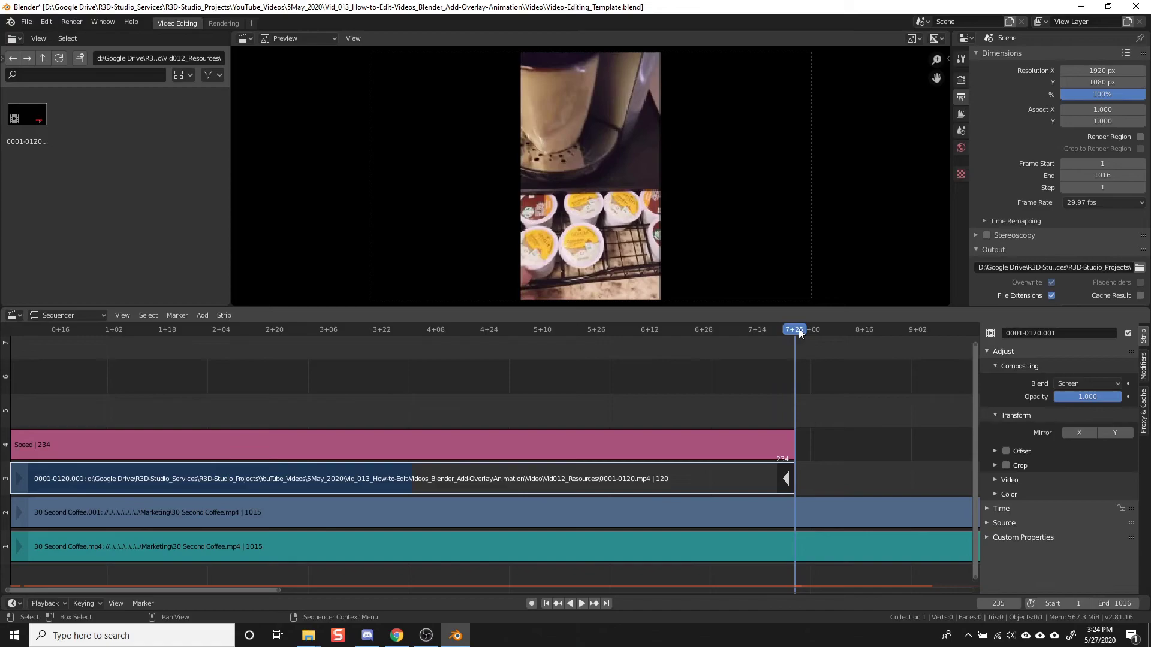
drag(798, 329, 793, 329)
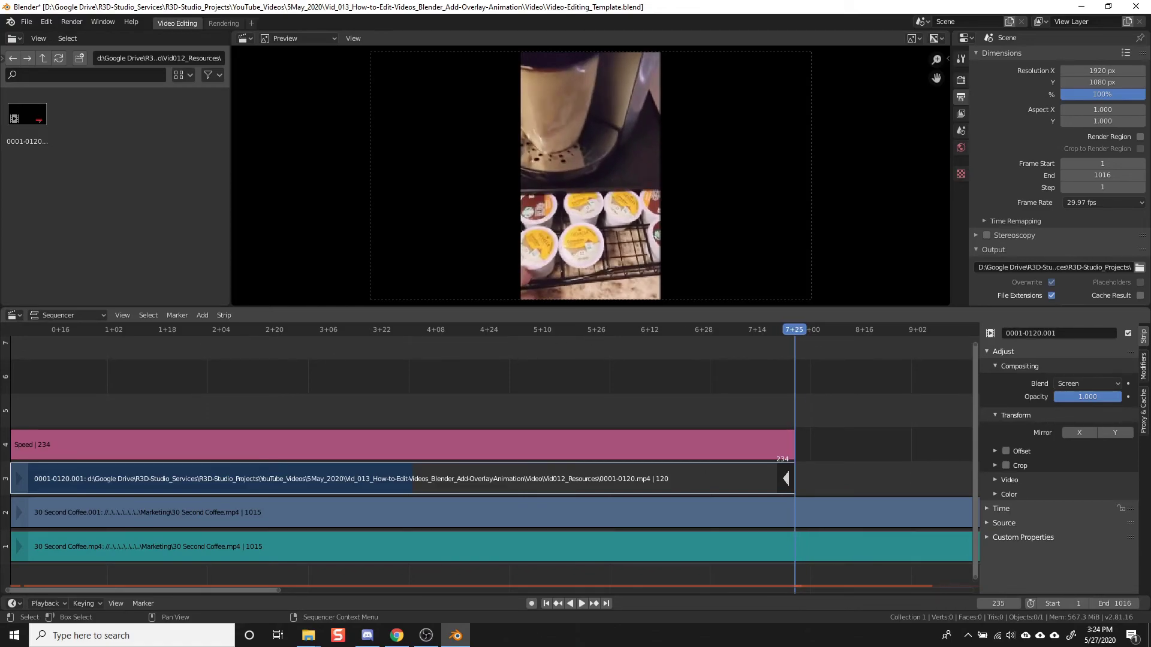